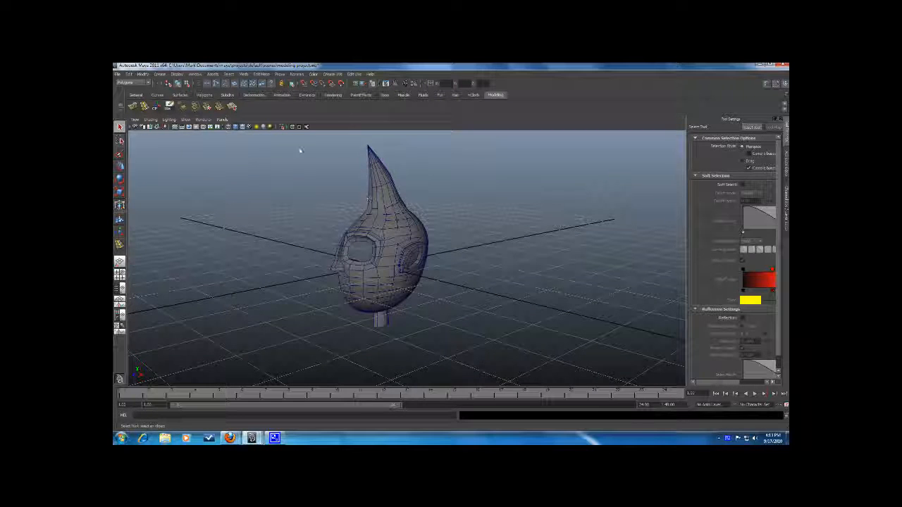
Insert an edge loop around the ear, close to its outer rim
alt+drag(329, 195, 371, 197)
alt+right_drag(370, 196, 379, 254)
alt+drag(378, 254, 437, 285)
scroll(406, 260, up, 5)
scroll(430, 257, up, 2)
click(430, 232)
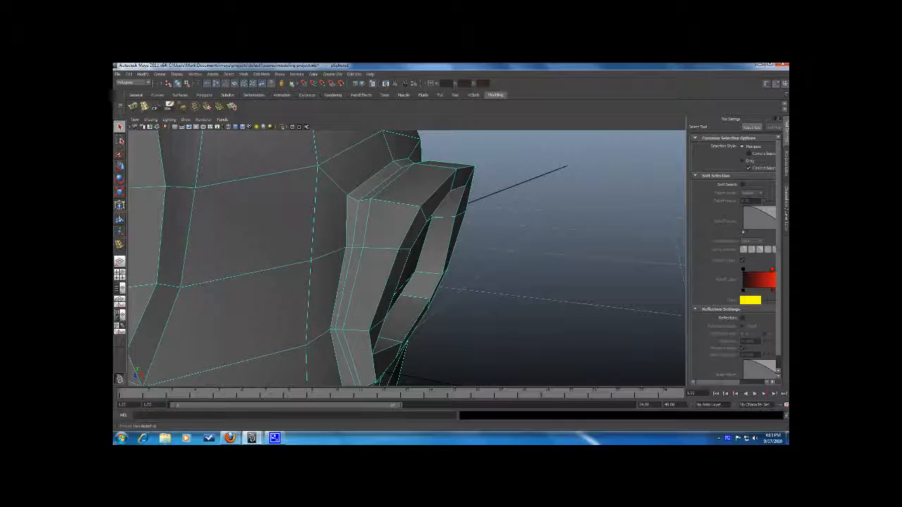
click(145, 107)
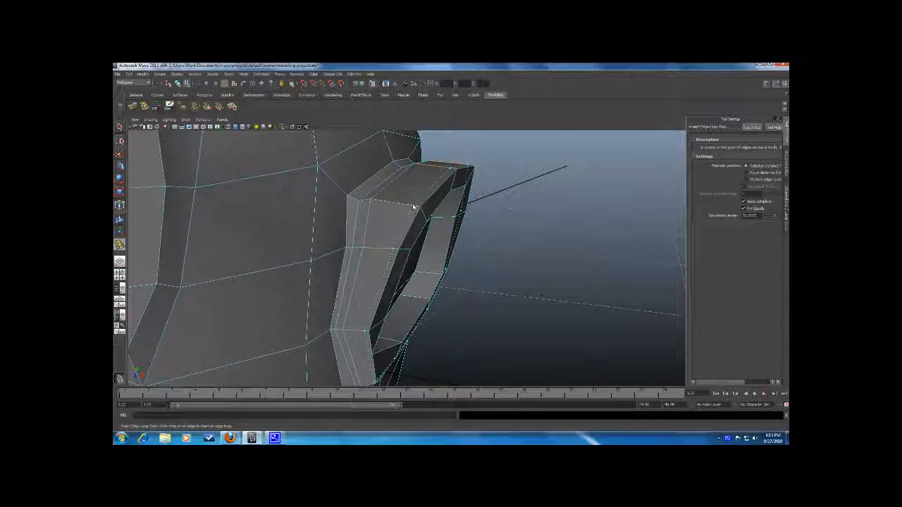
click(397, 272)
Reposition the vertices at the upper corners of the ear's outer rim to refine its shape
key(w)
right_drag(428, 206, 404, 205)
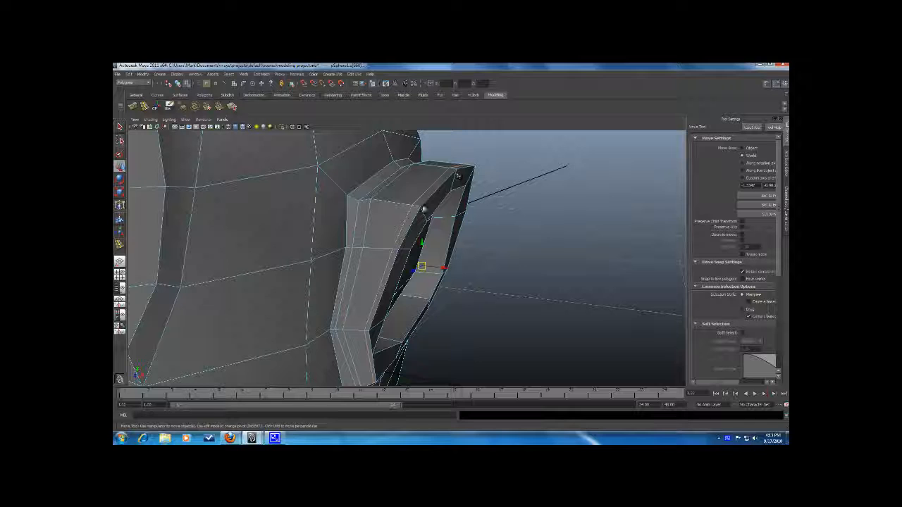
shift+click(476, 168)
drag(450, 164, 461, 203)
click(460, 191)
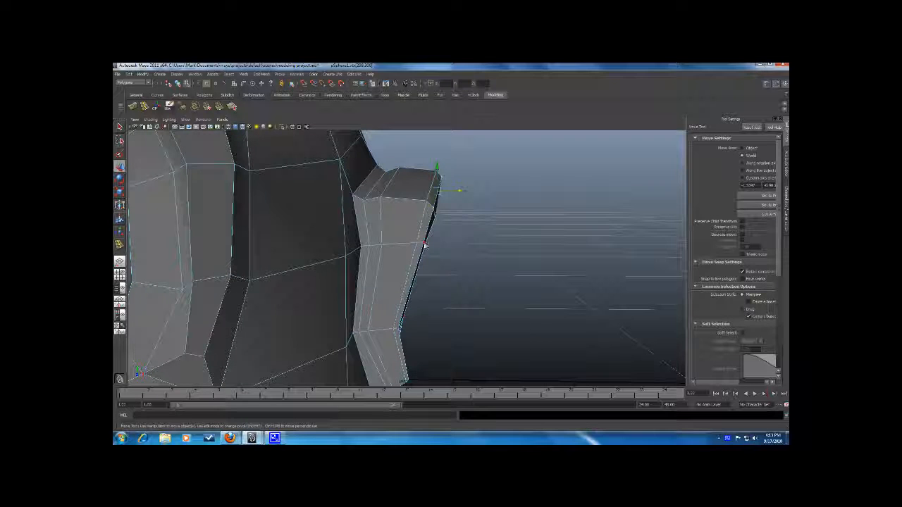
drag(445, 242, 354, 210)
Return the head to object mode, preview it smoothed from a distance, restore the unsmoothed display and deselect it
mouse_move(354, 208)
right_down()
mouse_move(362, 204)
mouse_move(350, 197)
right_up()
key(3)
alt+drag(553, 291, 443, 306)
click(387, 294)
key(1)
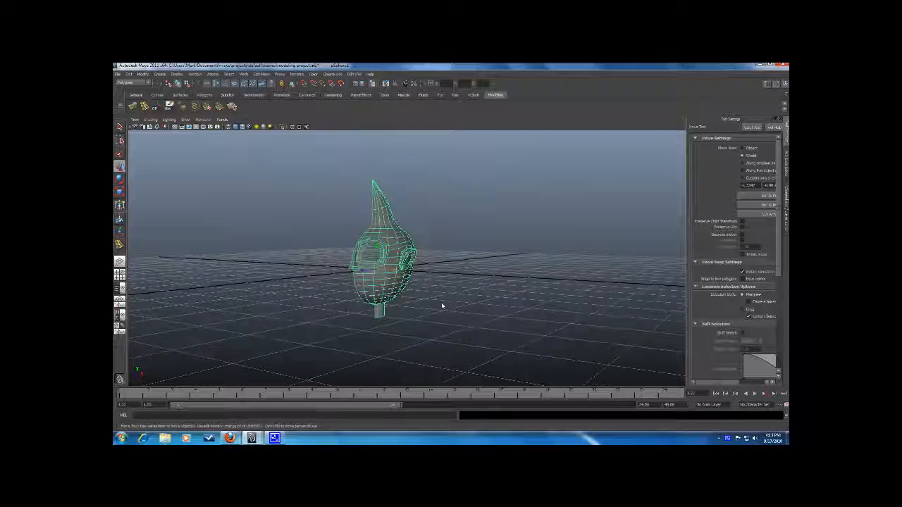
click(455, 281)
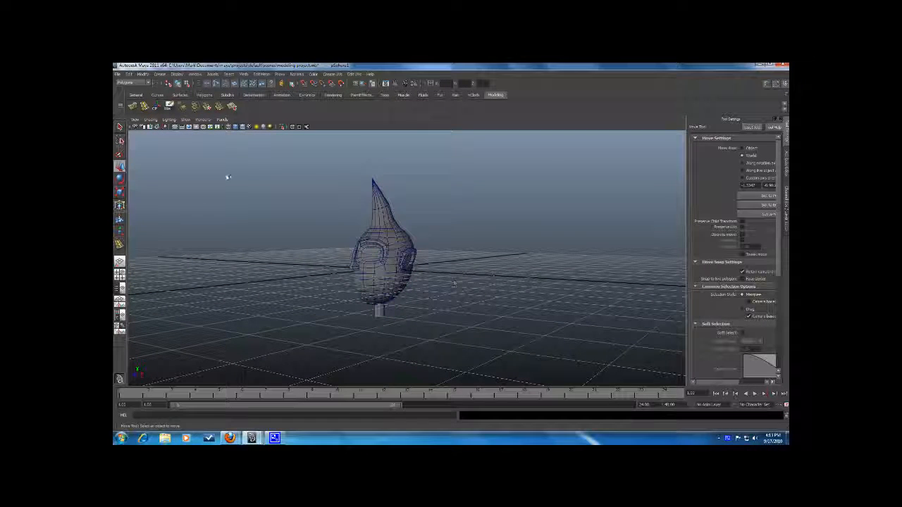
Create a polygon cylinder for the torso and lower it beneath the head
click(159, 74)
mouse_move(180, 92)
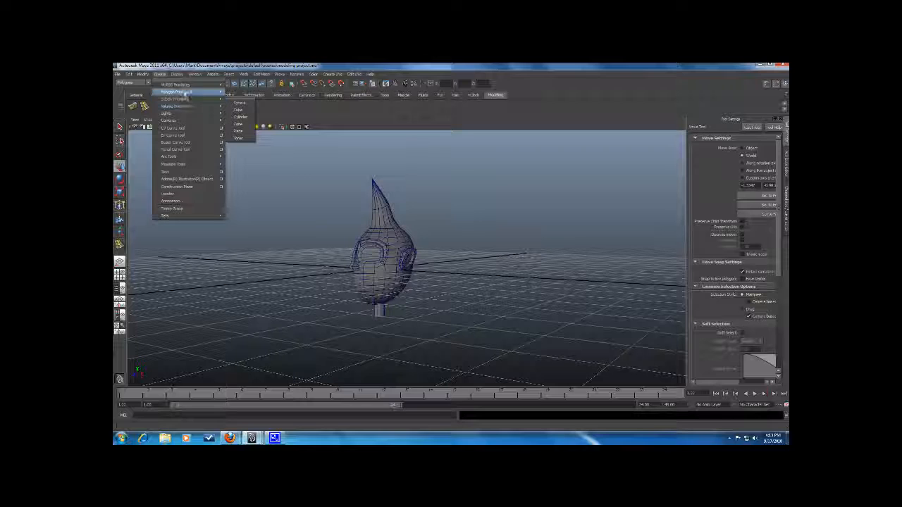
click(243, 109)
alt+drag(424, 224, 390, 275)
Set the cylinder's axis subdivisions to 16 and its height subdivisions to 4
click(786, 211)
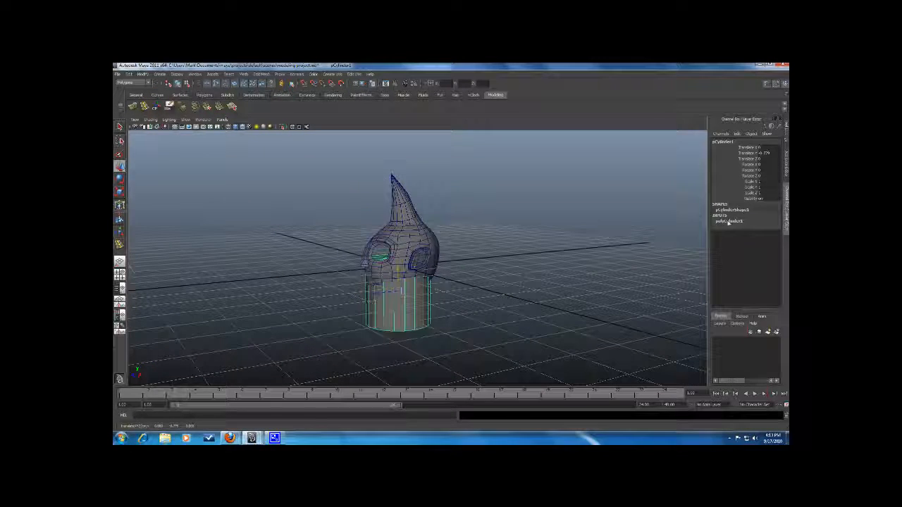
click(728, 222)
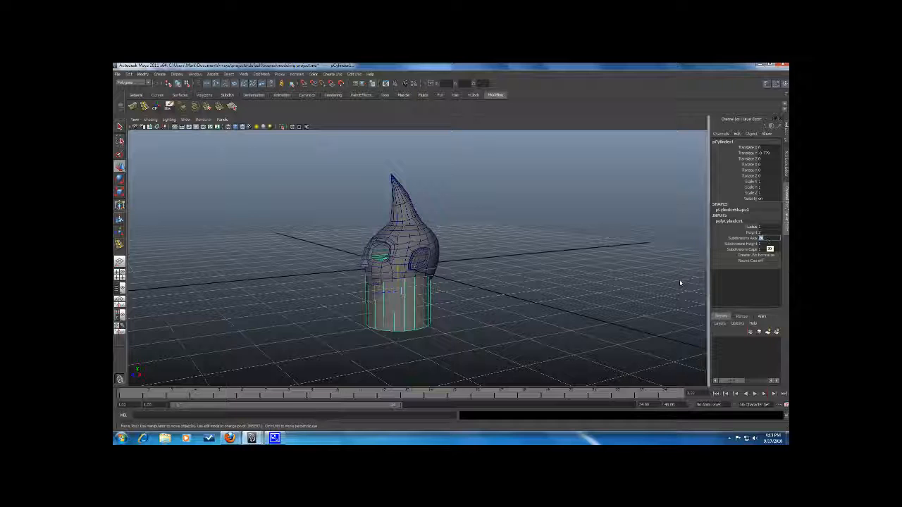
text(16)
key(Return)
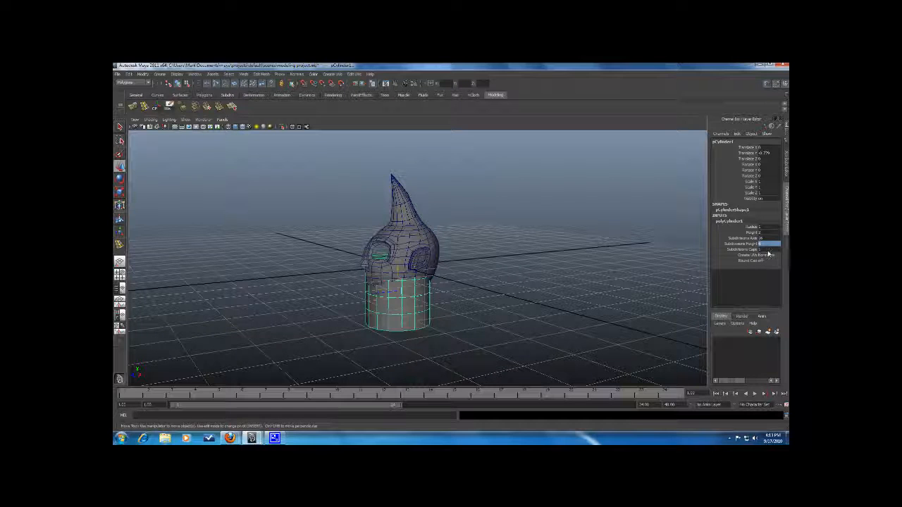
In the side view, stretch the cylinder vertically and place it just below the neck
scroll(471, 269, up, 3)
alt+drag(473, 272, 442, 272)
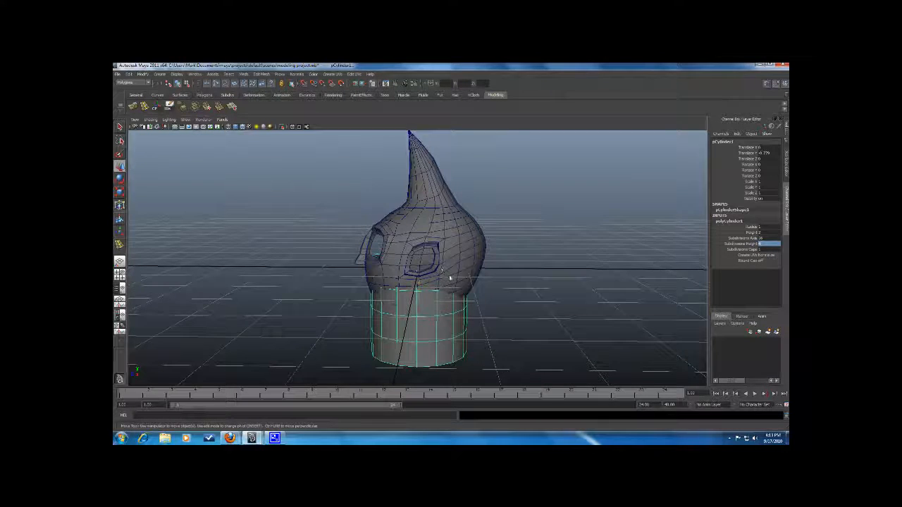
key(space)
scroll(606, 315, down, 5)
key(space)
scroll(606, 314, down, 1)
alt+middle_drag(526, 310, 523, 283)
scroll(518, 280, up, 1)
drag(438, 226, 497, 284)
key(r)
key(w)
drag(445, 300, 444, 297)
Scale down the cylinder's top vertex ring and tilt it so it slopes upward toward the back
right_drag(465, 275, 439, 274)
drag(401, 266, 508, 285)
key(r)
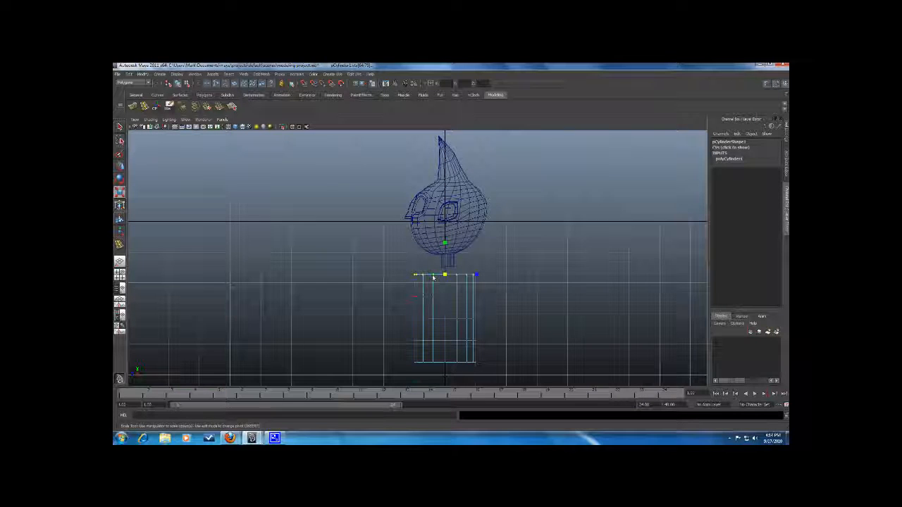
drag(435, 277, 423, 277)
key(e)
drag(479, 265, 472, 256)
key(w)
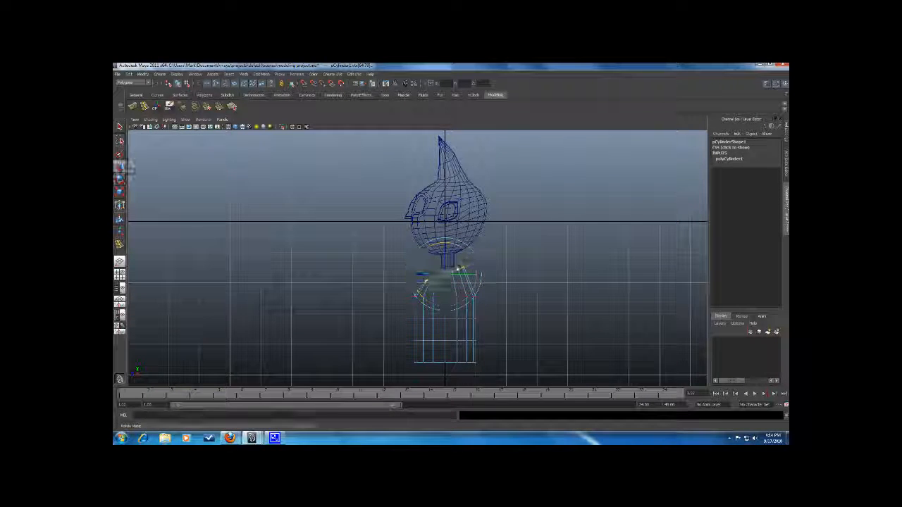
key(e)
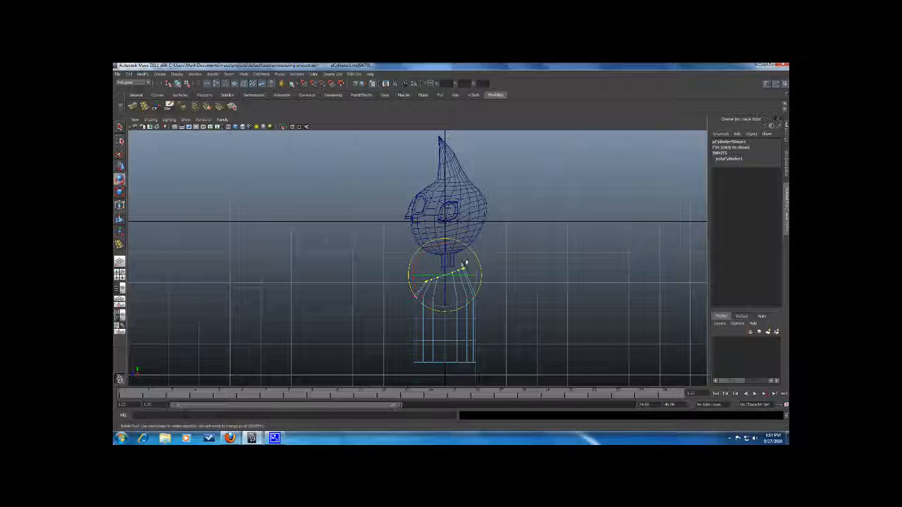
drag(470, 259, 472, 261)
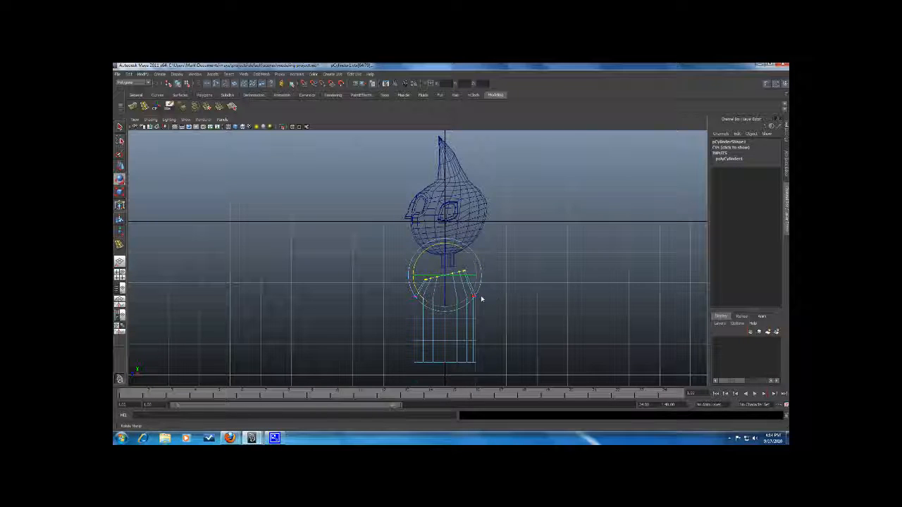
Narrow the torso's middle and lower vertex rings and shift them slightly downward to form a waist
key(r)
drag(394, 303, 397, 333)
drag(446, 320, 438, 322)
click(446, 344)
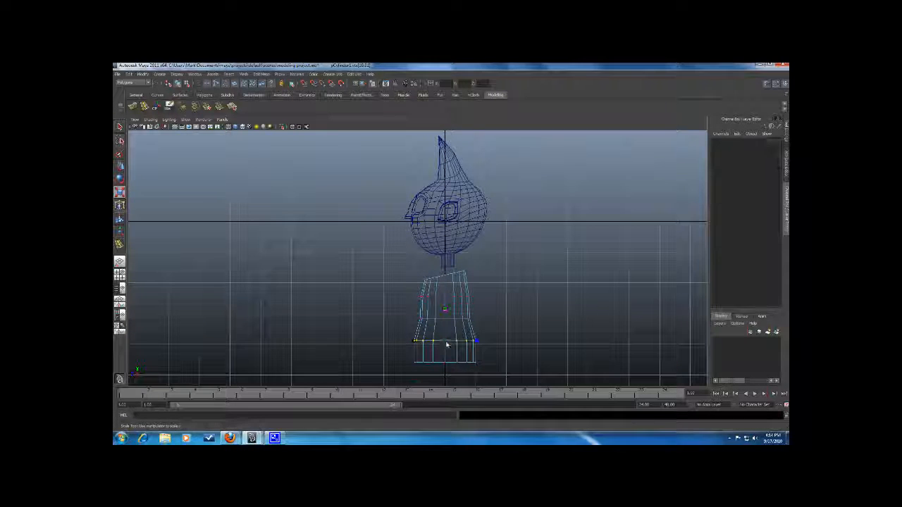
key(ctrl+z)
drag(446, 343, 444, 304)
key(w)
key(r)
key(w)
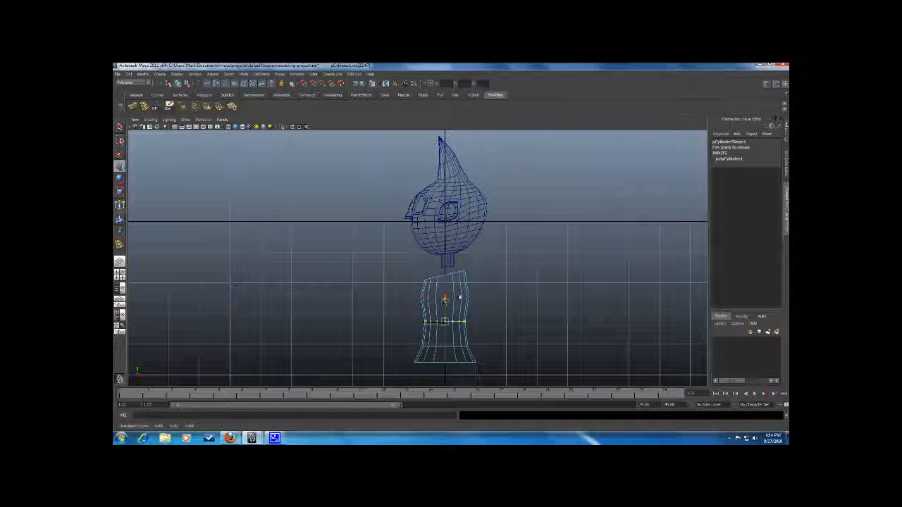
Return the torso to object mode and move it slightly toward the back of the character
drag(474, 265, 419, 288)
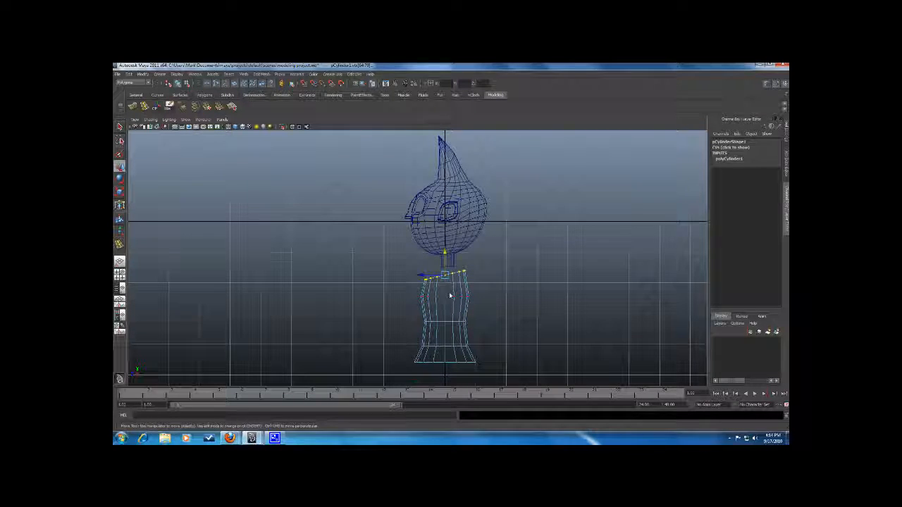
right_click(452, 294)
right_click(460, 308)
right_drag(468, 292, 479, 286)
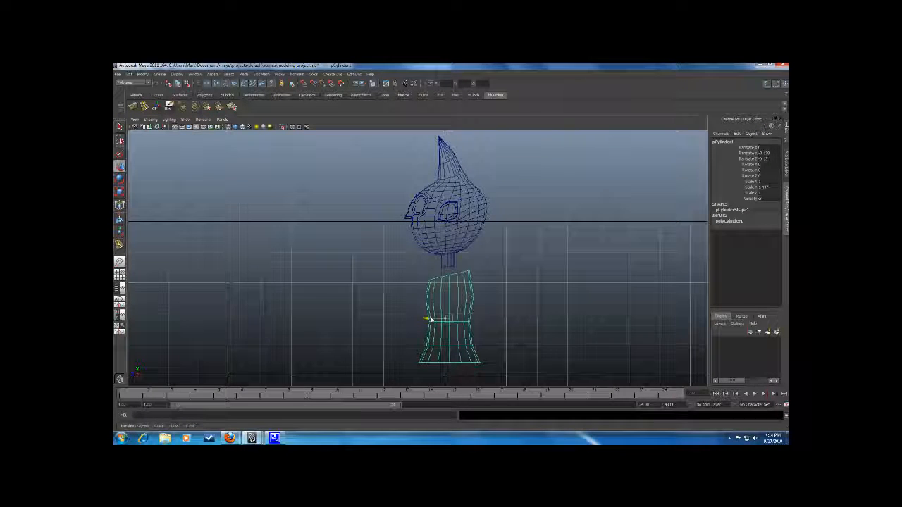
Scale the torso's upper vertex rings narrower
right_drag(446, 300, 424, 301)
drag(512, 266, 444, 301)
key(r)
Narrow and slightly raise the vertex ring above the torso's base, and scale in the bottom ring
drag(406, 338, 416, 356)
key(w)
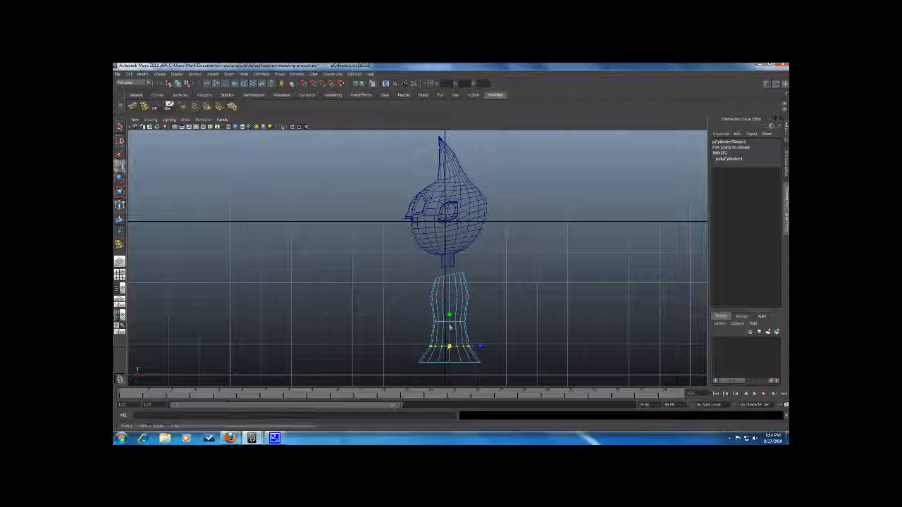
drag(451, 322, 450, 318)
drag(506, 354, 399, 378)
key(r)
drag(451, 364, 443, 365)
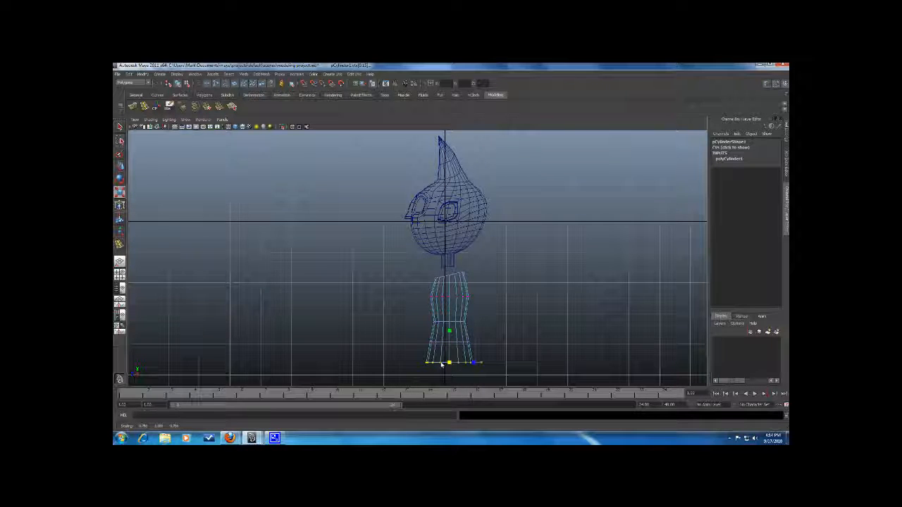
Frame the torso in the front view, and raise its top vertex ring slightly in the side view
key(space)
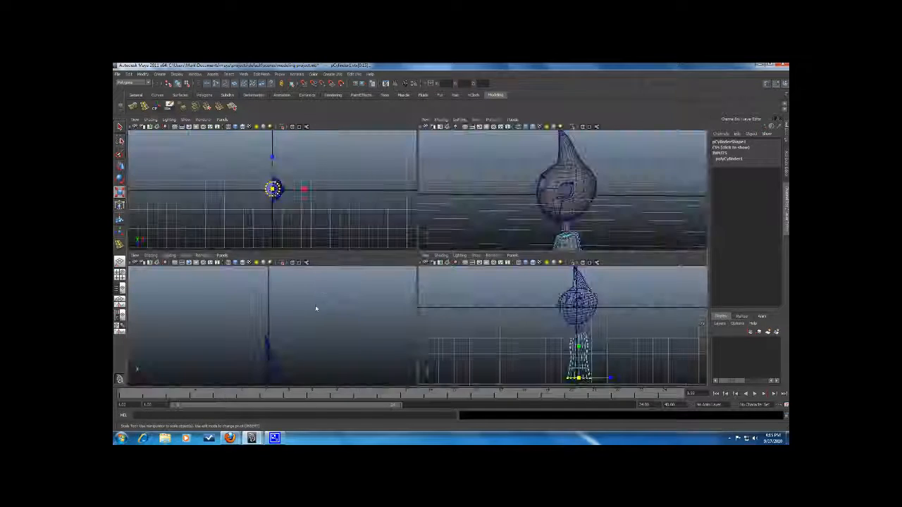
alt+middle_drag(344, 320, 368, 282)
scroll(347, 297, up, 5)
key(f)
scroll(355, 290, down, 6)
key(space)
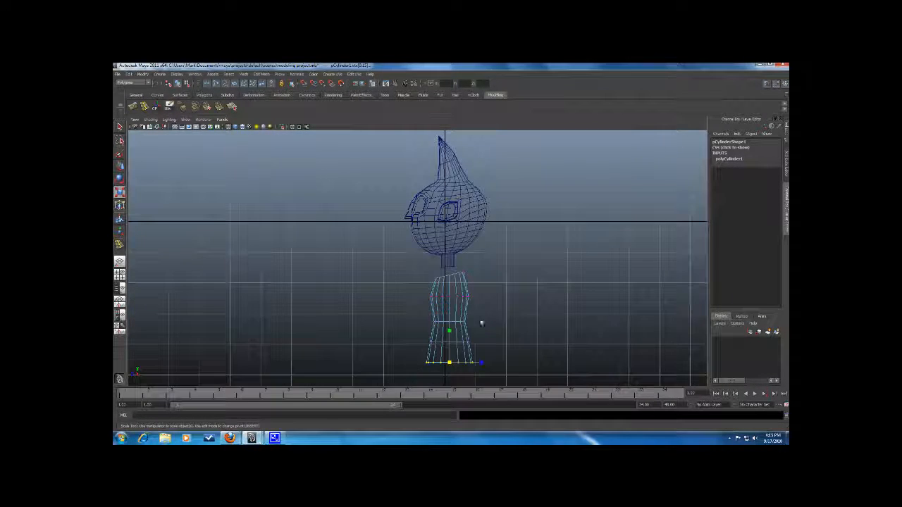
scroll(488, 282, up, 3)
alt+middle_drag(487, 282, 489, 260)
drag(514, 238, 443, 267)
key(w)
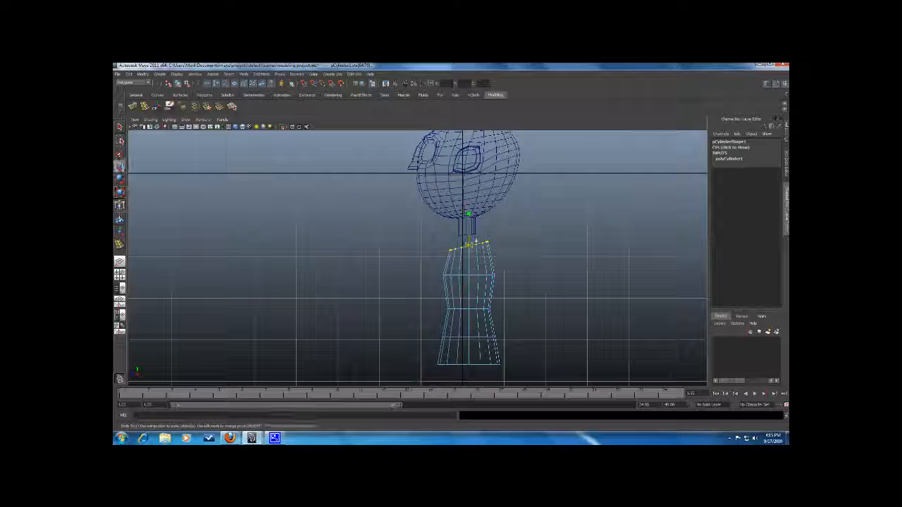
Tilt the chest vertex ring to follow the slope of the torso's top edge and adjust its position
drag(527, 268, 447, 302)
key(e)
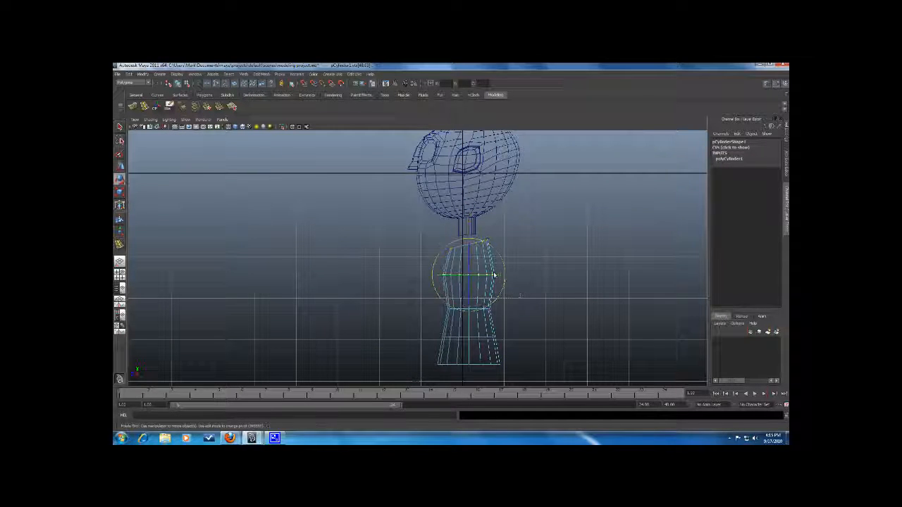
drag(497, 261, 496, 257)
key(w)
drag(446, 276, 471, 257)
Tilt the waist vertex ring slightly upward toward the back and raise it a little
drag(509, 296, 442, 318)
key(e)
key(w)
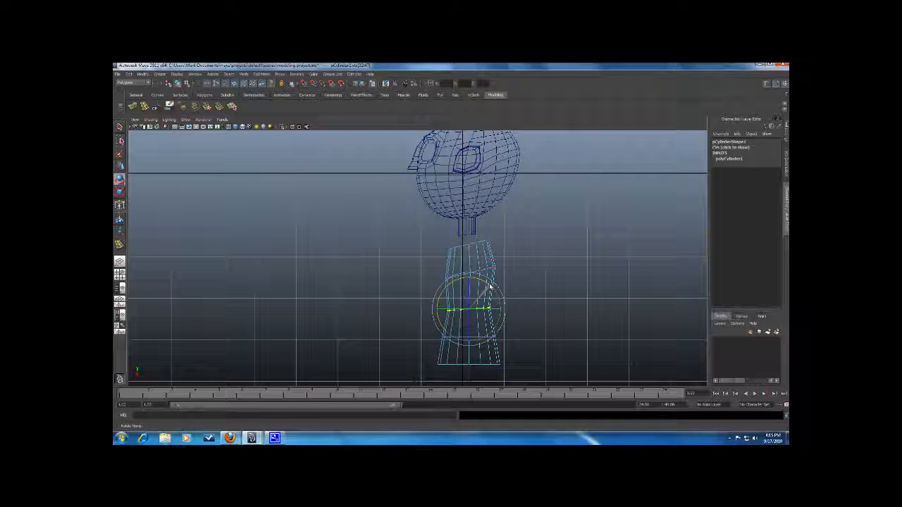
drag(469, 290, 469, 287)
Lower the vertex ring above the torso's base and adjust its scale
drag(509, 323, 411, 351)
drag(470, 315, 469, 319)
key(r)
key(r)
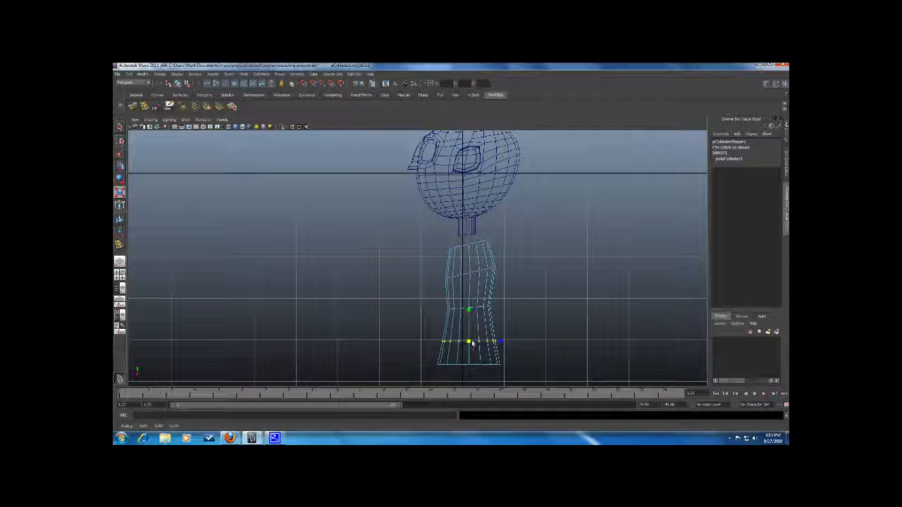
Insert an edge loop just below the waist, and rescale and lower the hip vertex ring beneath it
click(152, 107)
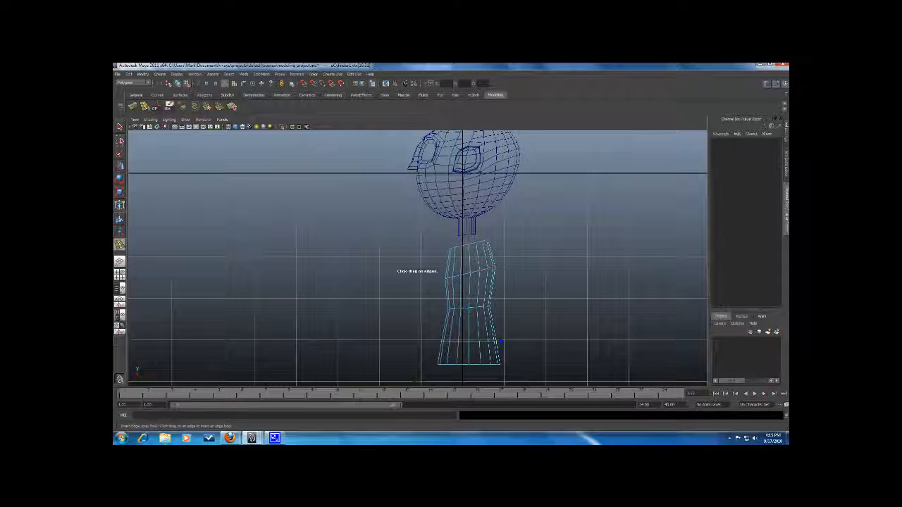
click(490, 325)
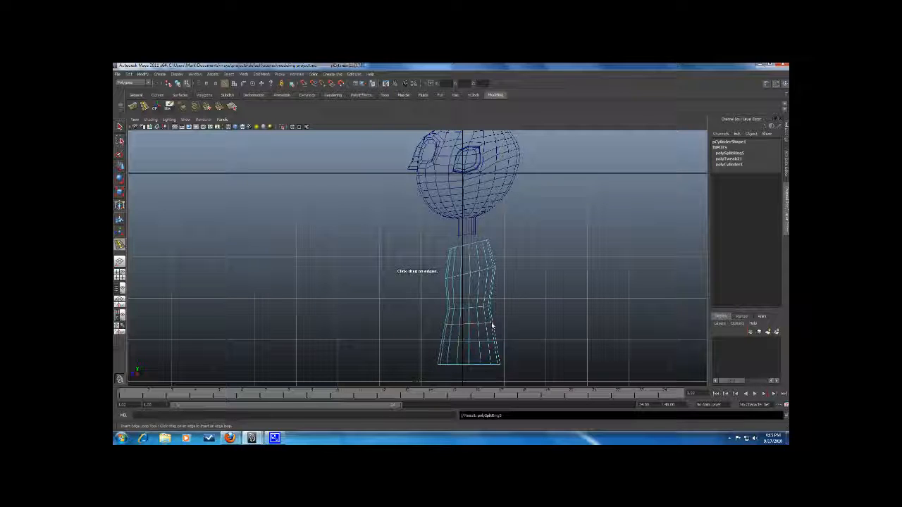
click(121, 166)
right_drag(490, 317, 462, 316)
drag(504, 317, 467, 344)
key(r)
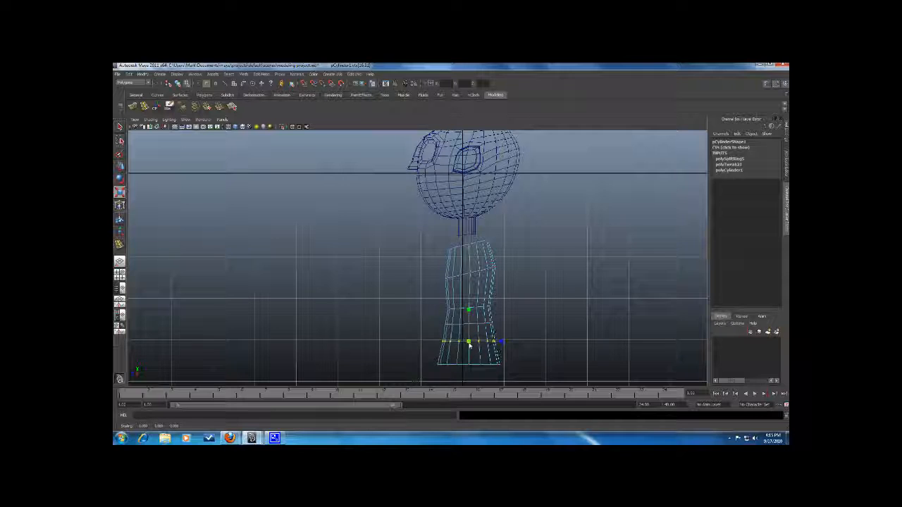
key(w)
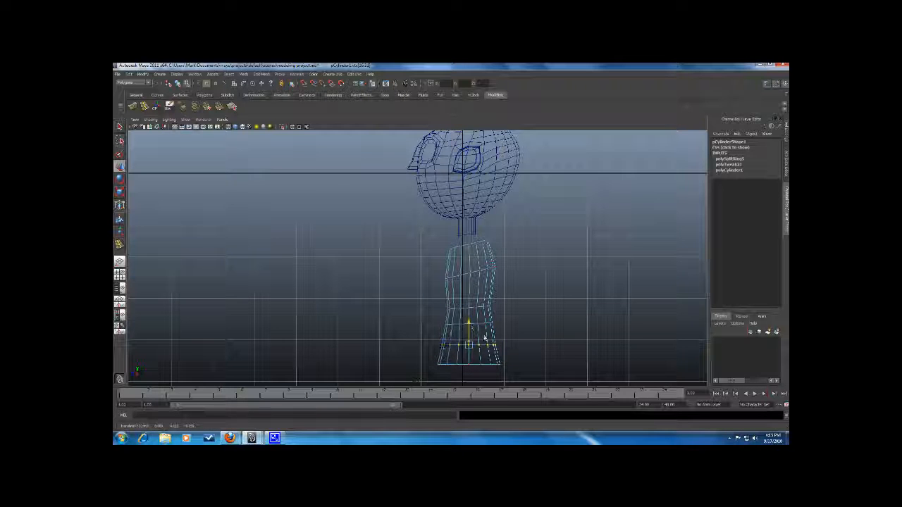
Push the front chest vertices forward and pull the back vertices below the waist inward
key(r)
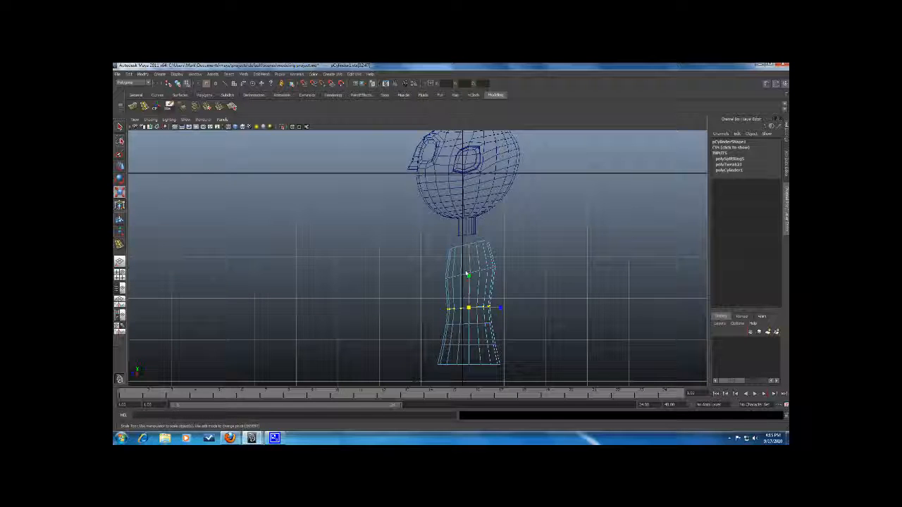
key(w)
drag(441, 288, 424, 280)
drag(508, 296, 463, 324)
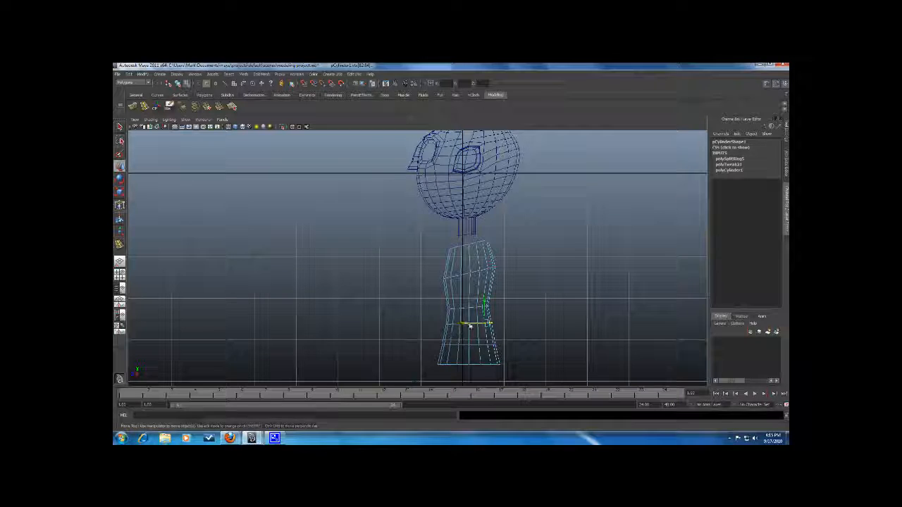
drag(471, 325, 471, 346)
Scale the torso's bottom vertex ring narrower and adjust the scale of the inserted ring below the waist
right_drag(480, 365, 451, 310)
drag(528, 352, 416, 381)
key(r)
drag(468, 368, 466, 349)
drag(504, 322, 437, 328)
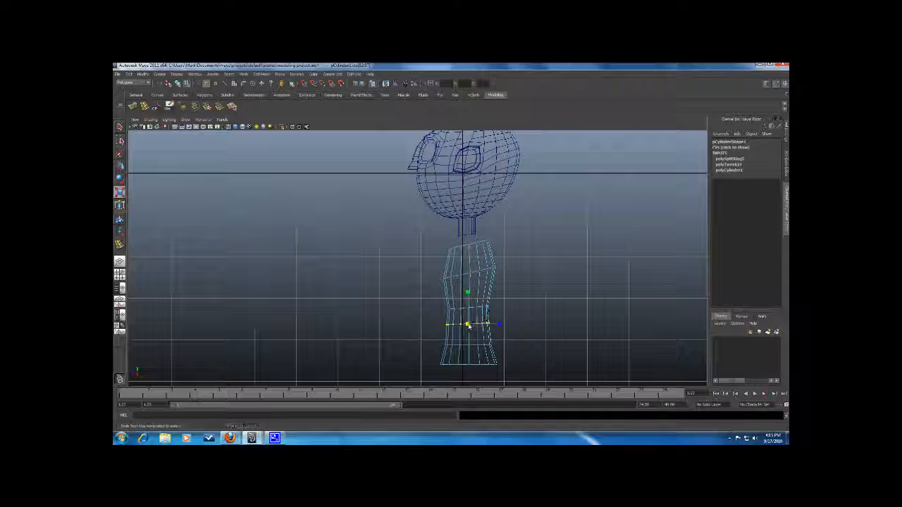
Lower the chest vertex ring slightly and scale it down a little
drag(516, 264, 433, 290)
key(w)
drag(469, 252, 468, 258)
key(r)
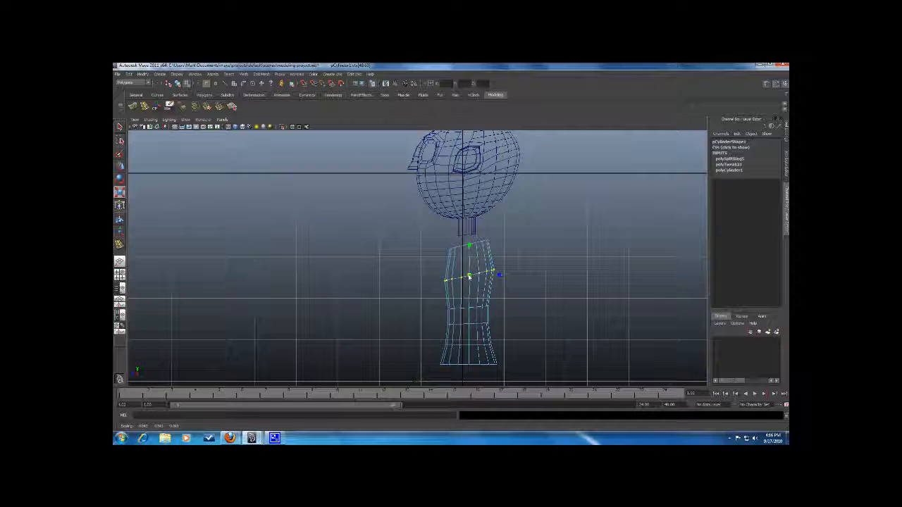
Extrude the faces capping the top of the torso cylinder, raising them toward the neck and scaling them inward
drag(504, 240, 439, 261)
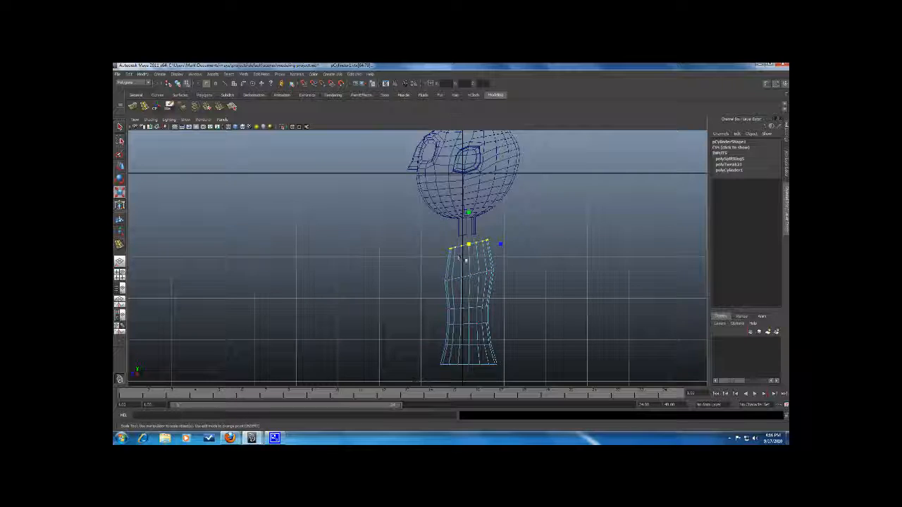
key(space)
scroll(555, 230, down, 5)
alt+middle_drag(555, 230, 555, 208)
scroll(557, 209, up, 8)
scroll(569, 217, down, 1)
alt+drag(611, 200, 590, 211)
key(F11)
alt+drag(558, 249, 562, 241)
scroll(621, 245, down, 6)
alt+drag(623, 246, 623, 237)
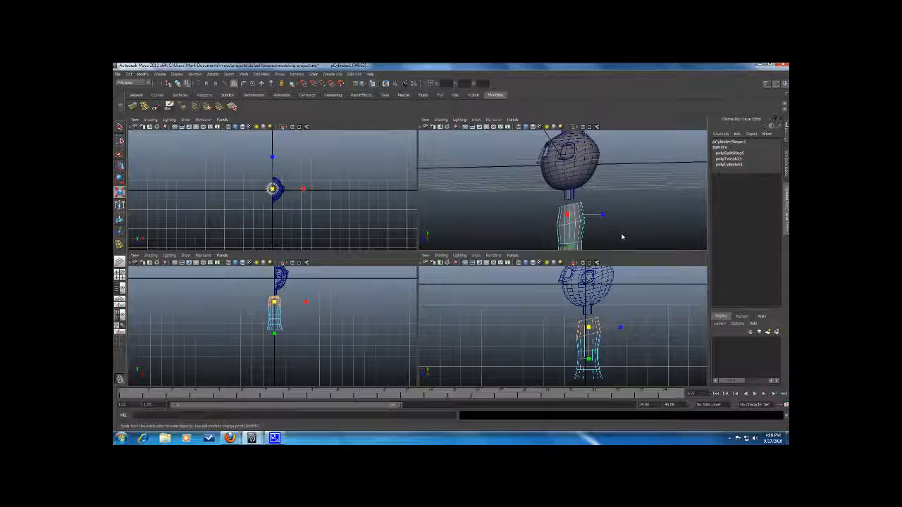
ctrl+drag(545, 247, 592, 223)
alt+drag(591, 222, 554, 213)
scroll(549, 250, up, 5)
click(135, 107)
click(588, 207)
drag(555, 214, 556, 214)
alt+drag(573, 220, 493, 220)
alt+drag(593, 251, 554, 230)
drag(494, 205, 543, 224)
alt+drag(599, 192, 599, 217)
Scale the torso's waist vertex ring in the side view
key(space)
key(space)
key(space)
alt+middle_drag(566, 321, 561, 246)
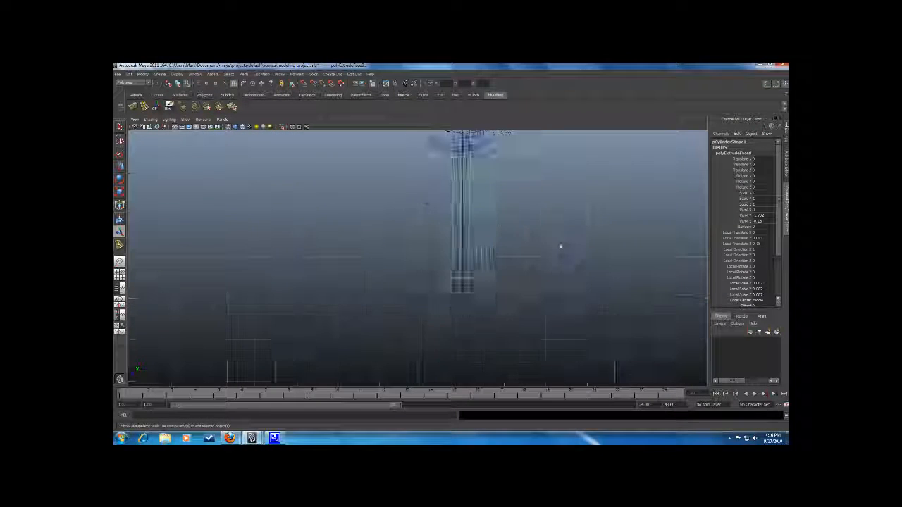
right_drag(502, 300, 476, 298)
key(r)
drag(540, 298, 477, 306)
drag(526, 270, 426, 290)
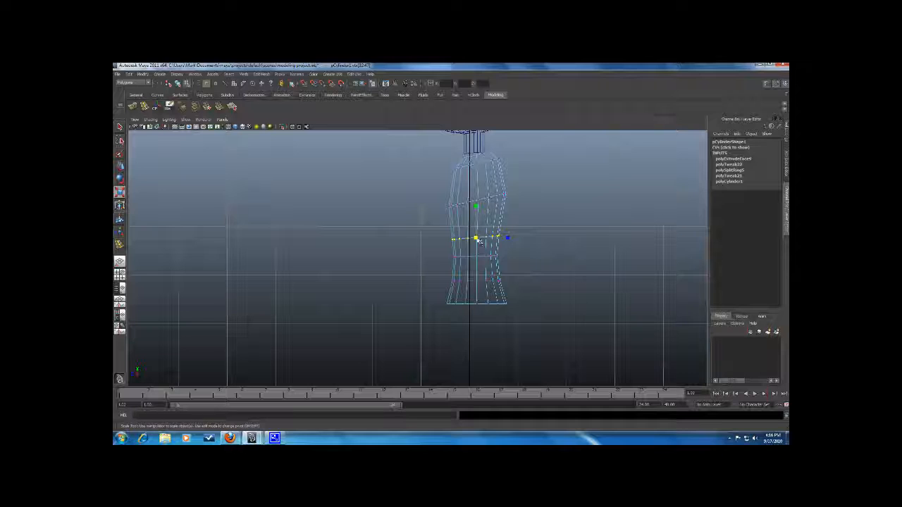
click(478, 240)
scroll(526, 243, down, 5)
alt+middle_drag(528, 242, 527, 269)
scroll(531, 266, up, 3)
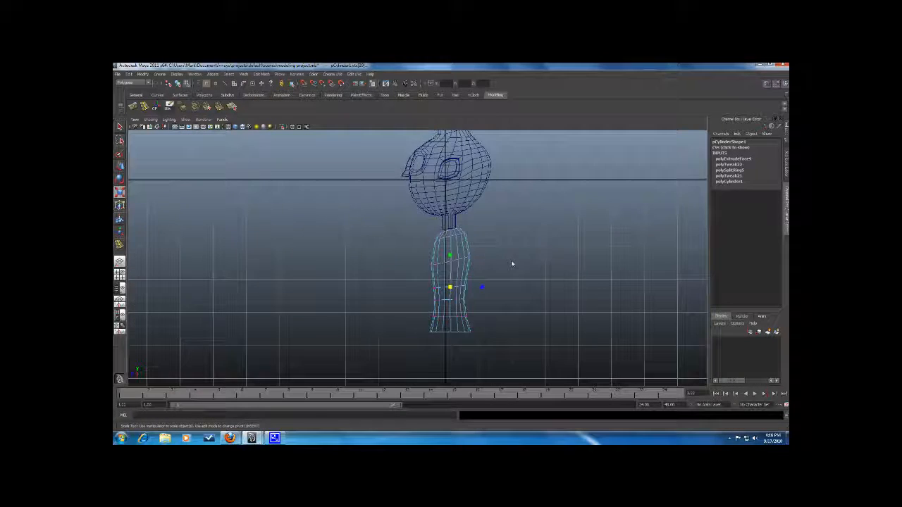
Insert an edge loop across the upper chest, then reshape its vertex ring and shift its back vertices
scroll(500, 251, up, 2)
scroll(471, 234, up, 1)
right_drag(470, 217, 485, 210)
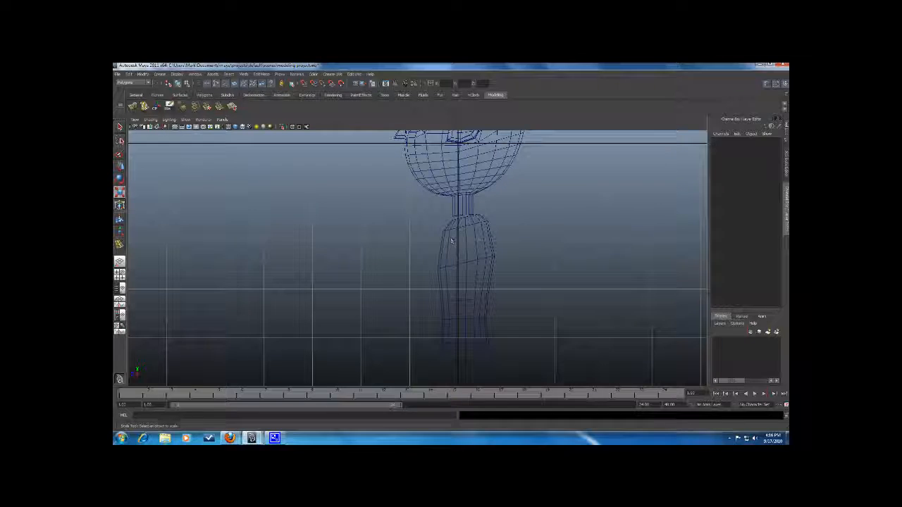
click(466, 247)
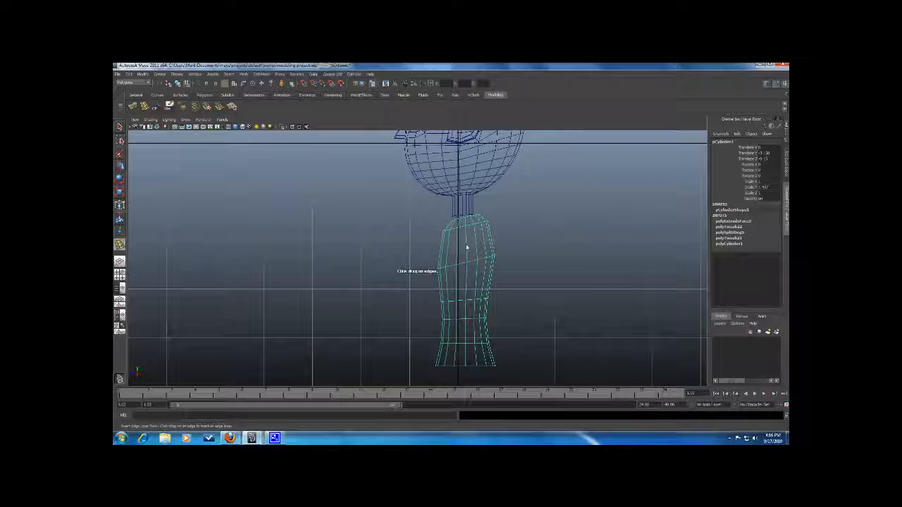
click(466, 246)
key(w)
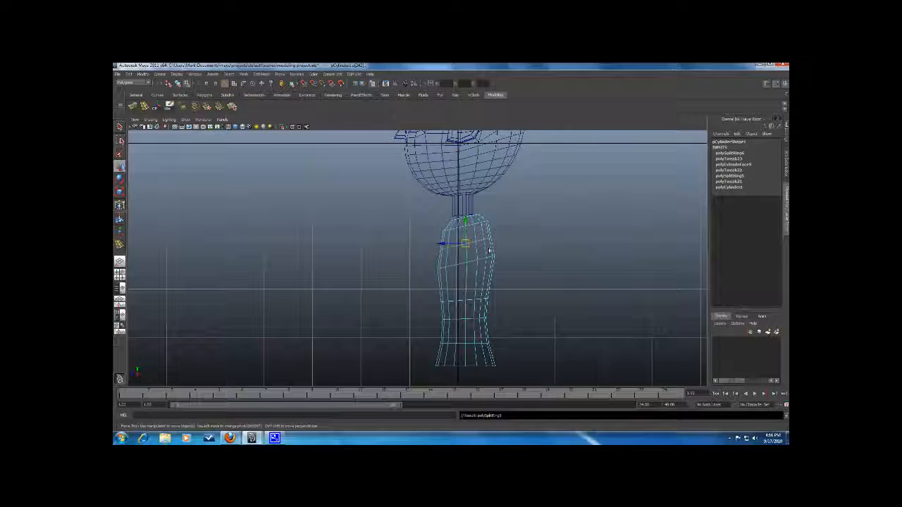
right_drag(489, 231, 462, 233)
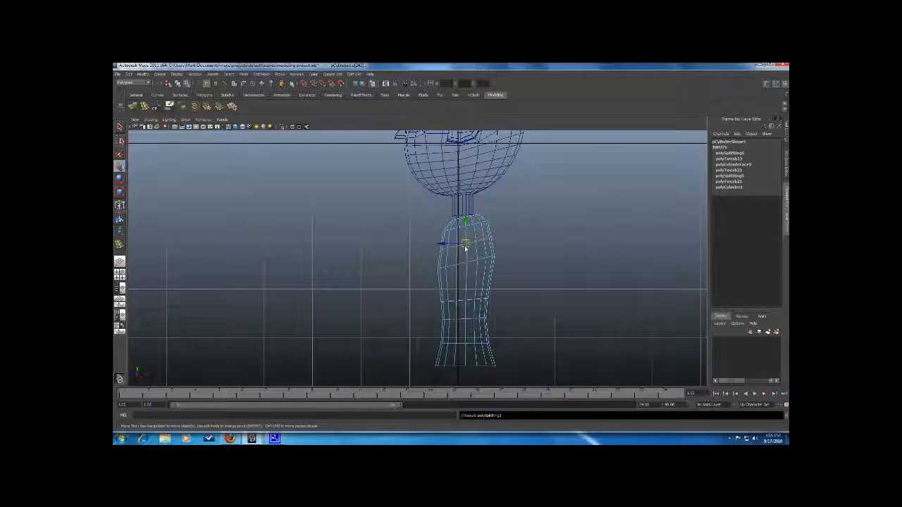
drag(508, 238, 441, 246)
key(r)
key(w)
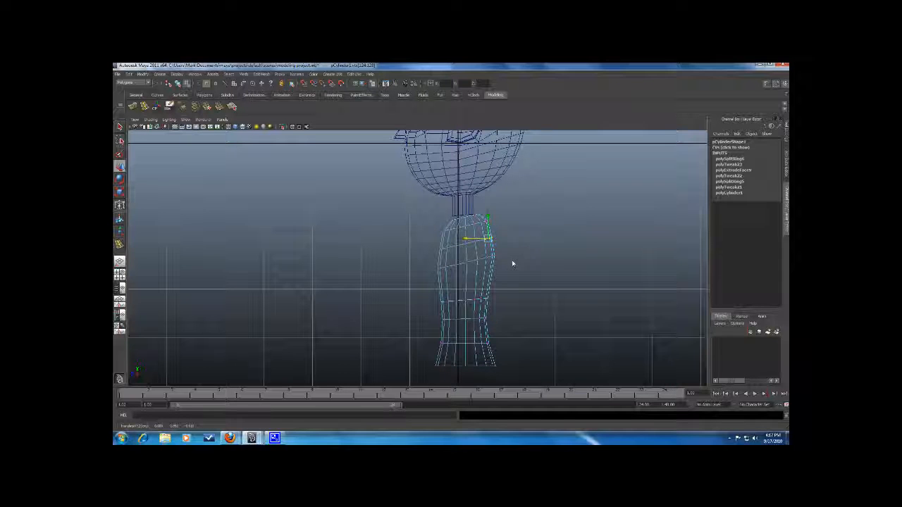
Raise the waist and hip vertex rings slightly and scale the torso's bottom vertex ring a little narrower
drag(501, 286, 431, 308)
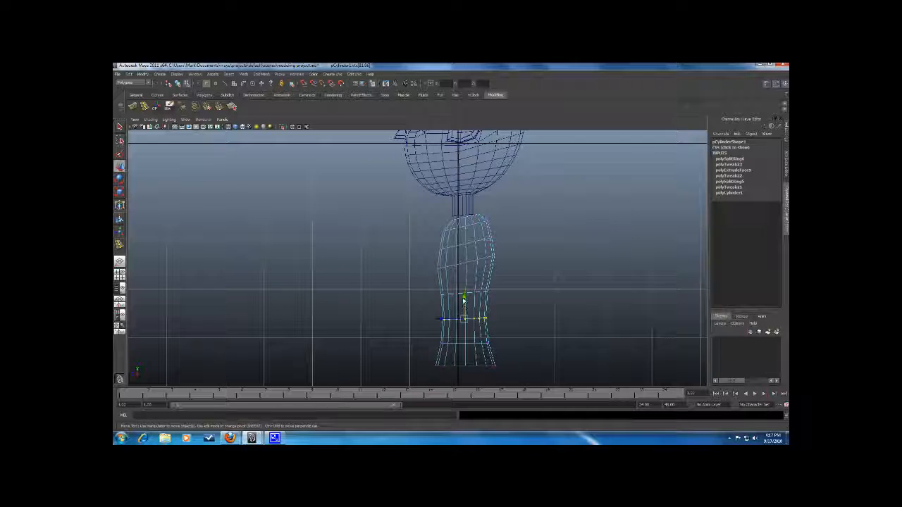
drag(507, 336, 409, 354)
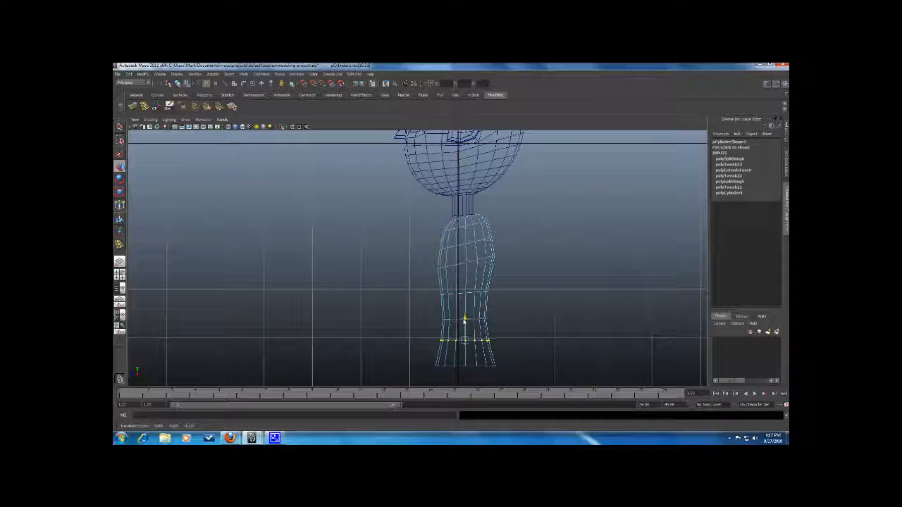
drag(416, 379, 504, 357)
key(r)
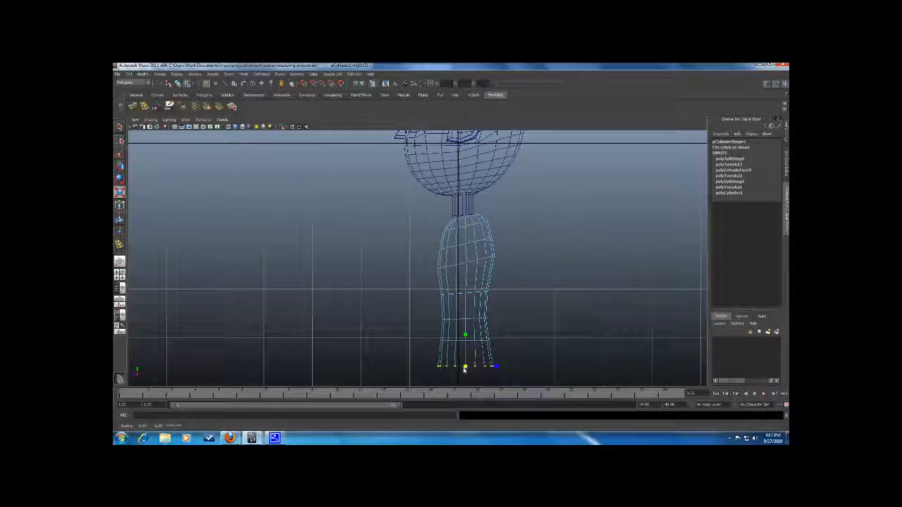
Lower the torso's top vertex ring beneath the neck slightly and rotate it closer to level
alt+middle_drag(479, 240, 495, 273)
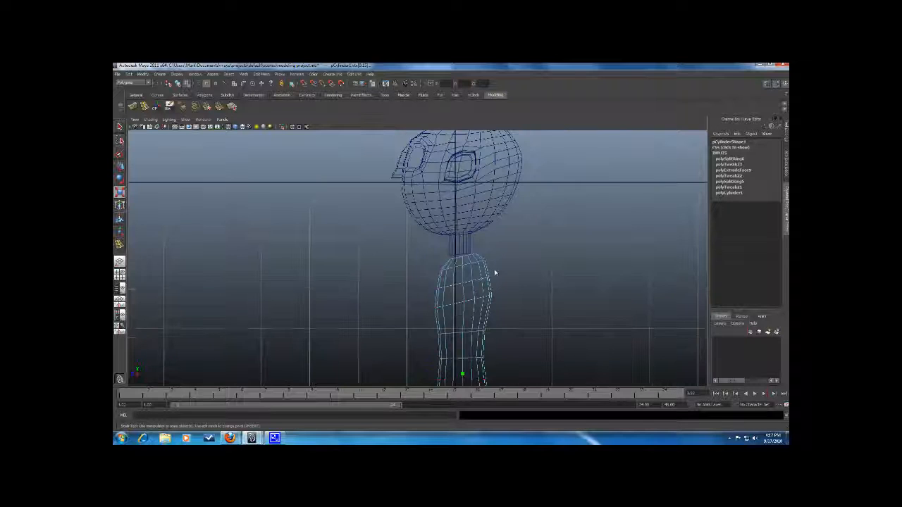
key(w)
drag(463, 244, 463, 245)
key(e)
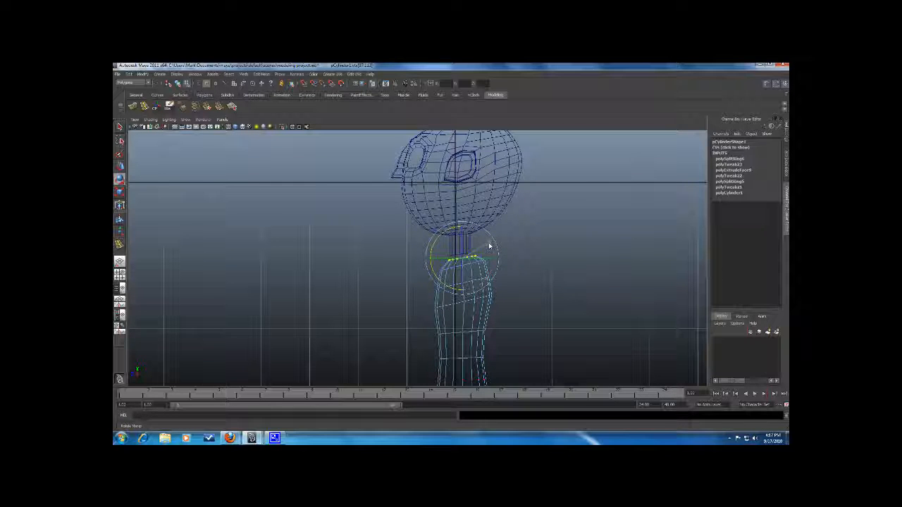
Examine the torso's overall shape and its proportions to the head in the perspective view
key(space)
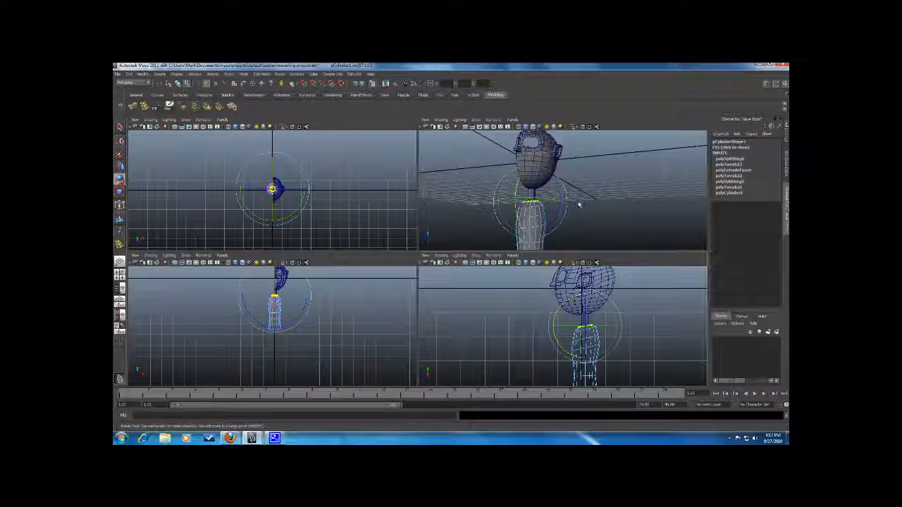
key(space)
alt+drag(517, 235, 556, 242)
right_drag(360, 310, 385, 302)
scroll(452, 336, down, 5)
click(456, 337)
scroll(456, 337, down, 3)
mouse_move(456, 337)
alt+mouse_down()
mouse_move(407, 336)
mouse_move(441, 339)
alt+mouse_up()
click(391, 308)
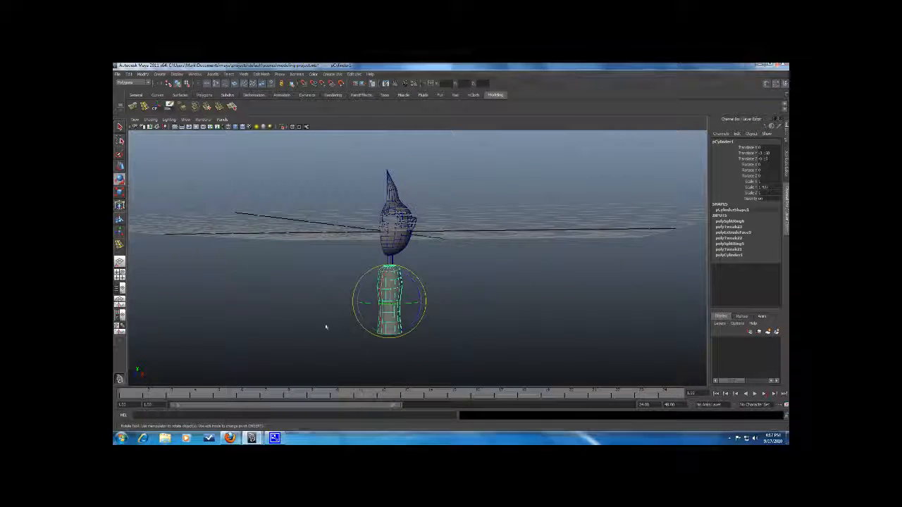
Scale the vertex ring just below the waist in the front view
key(space)
key(space)
scroll(433, 262, up, 5)
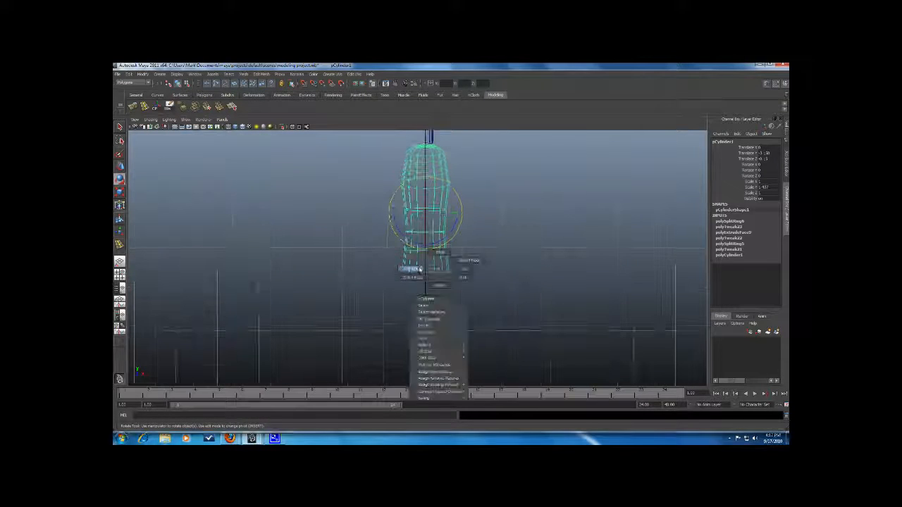
right_drag(440, 270, 409, 269)
drag(480, 265, 398, 284)
key(r)
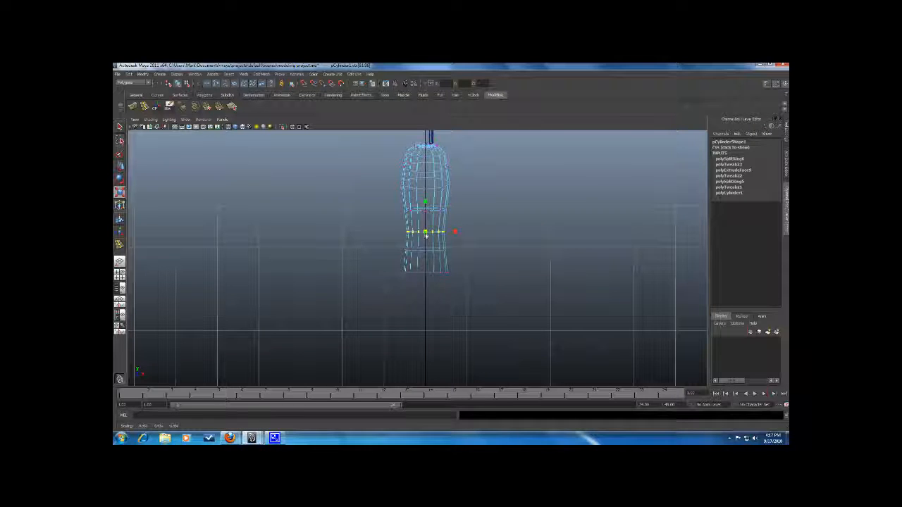
Scale the chest vertex ring and the ring above it slightly wider in the front view
scroll(475, 163, up, 1)
alt+middle_drag(475, 163, 485, 210)
drag(483, 219, 385, 241)
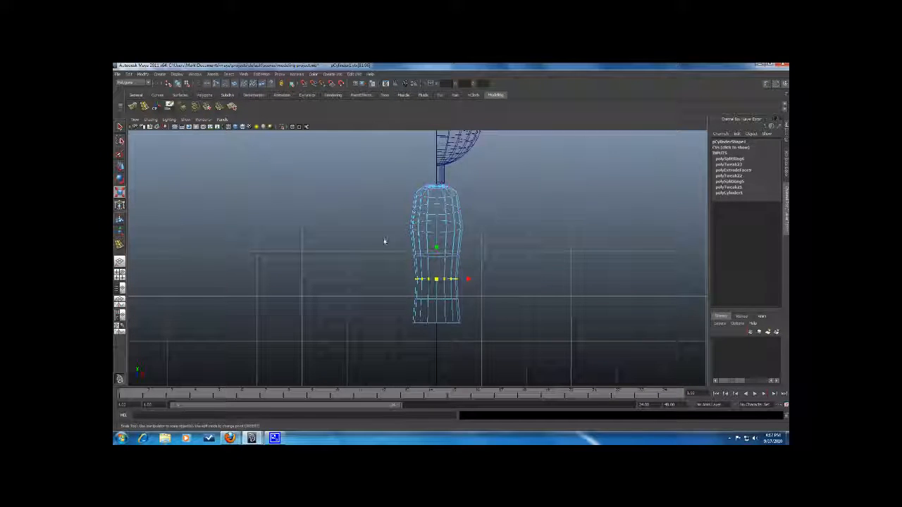
drag(436, 226, 439, 228)
drag(481, 201, 396, 224)
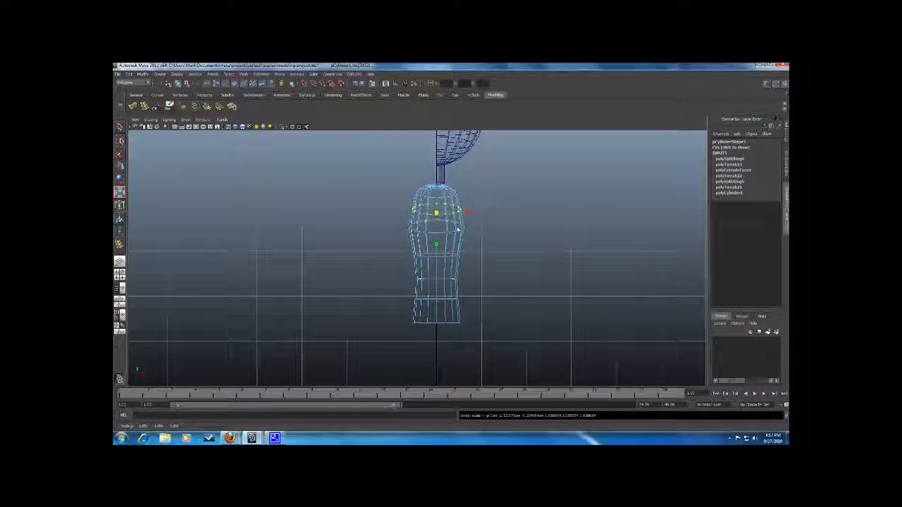
Inspect the torso and head from several angles in the perspective view, checking the shoulders and the neck opening
key(space)
key(space)
alt+drag(554, 218, 437, 289)
right_click(440, 293)
right_drag(445, 293, 455, 290)
click(493, 303)
scroll(496, 304, down, 3)
alt+drag(496, 303, 433, 302)
scroll(475, 290, up, 4)
click(435, 302)
scroll(438, 300, up, 1)
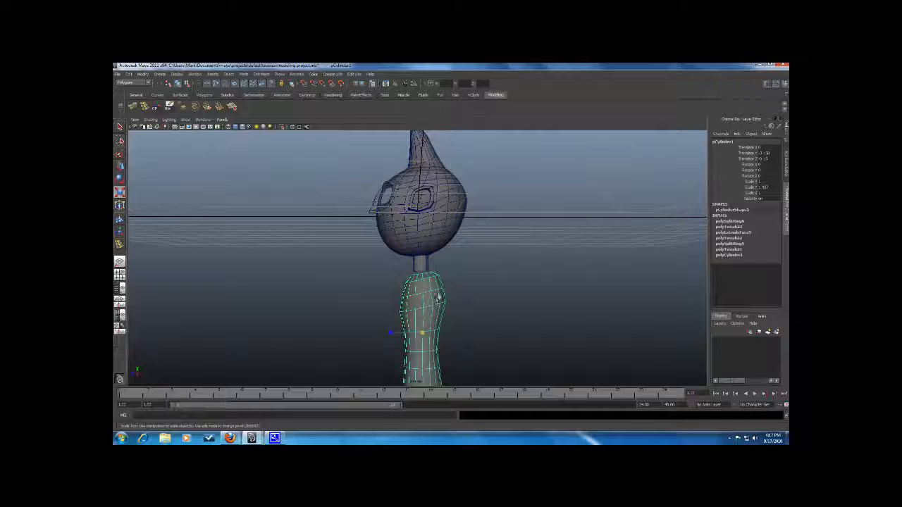
alt+middle_drag(437, 300, 441, 257)
alt+drag(441, 257, 491, 266)
scroll(406, 245, up, 4)
alt+drag(407, 245, 342, 242)
right_click(330, 240)
right_drag(330, 240, 331, 246)
alt+drag(333, 244, 354, 245)
alt+drag(396, 293, 403, 283)
key(r)
alt+drag(266, 248, 341, 261)
click(270, 260)
Mirror the half head geometry in the -X direction, merging with the original and merging vertices
click(374, 215)
alt+drag(373, 215, 670, 290)
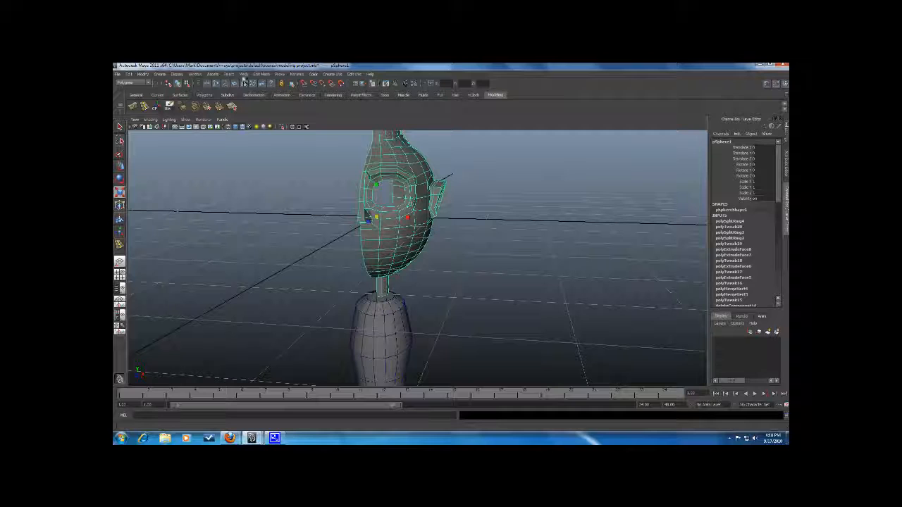
click(243, 75)
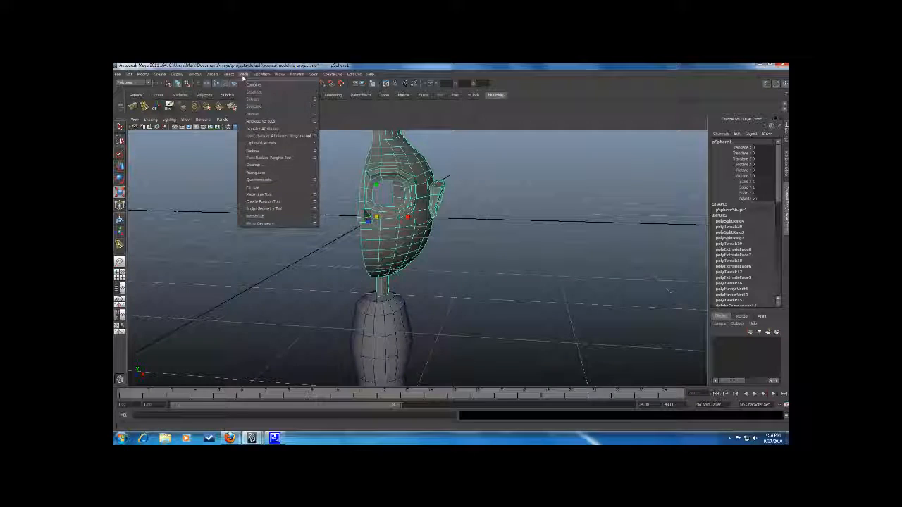
click(314, 223)
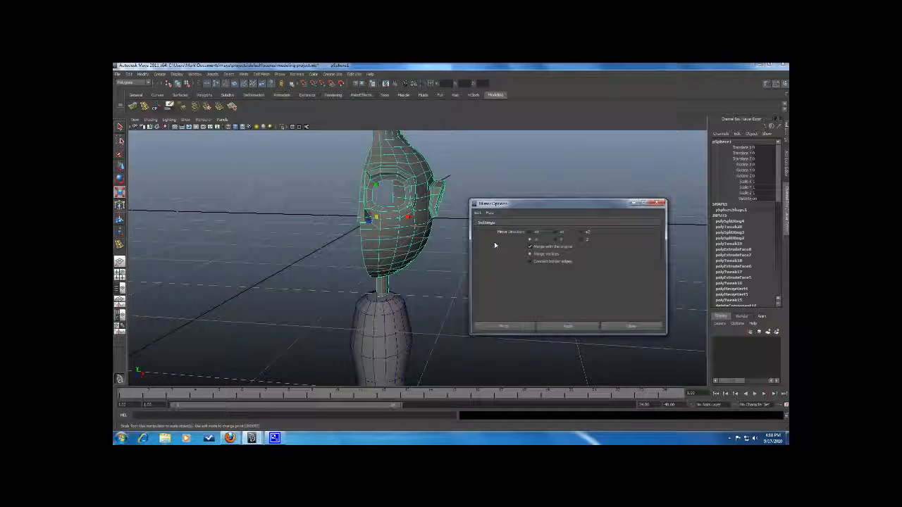
click(531, 247)
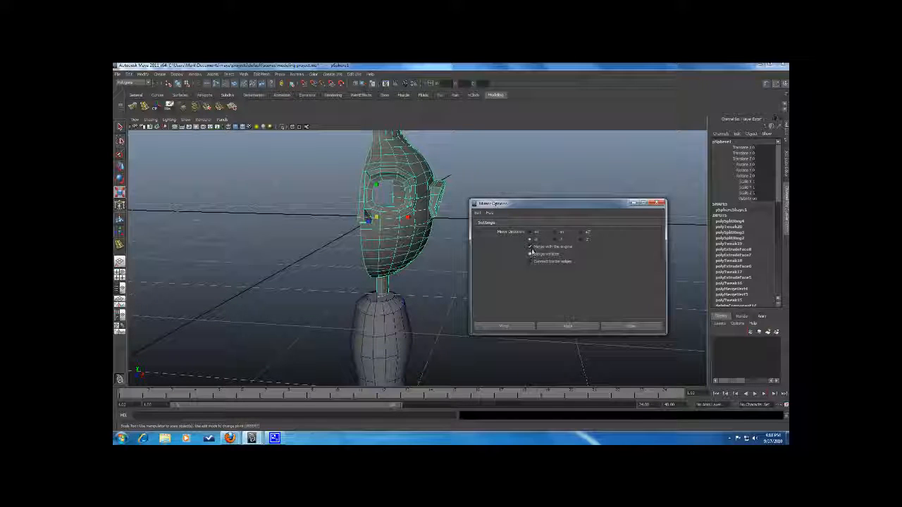
click(517, 328)
alt+drag(466, 290, 482, 221)
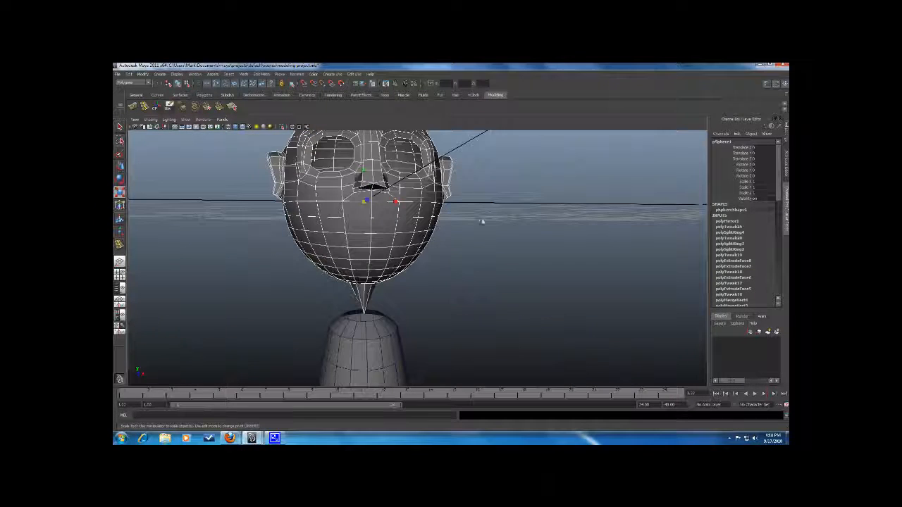
Set the head mirror's merge threshold to 0.005
click(726, 221)
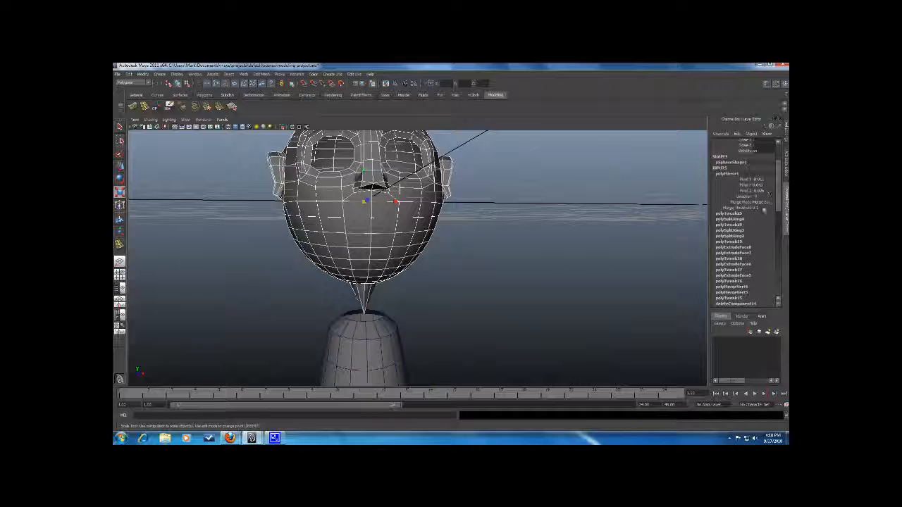
alt+drag(437, 207, 427, 206)
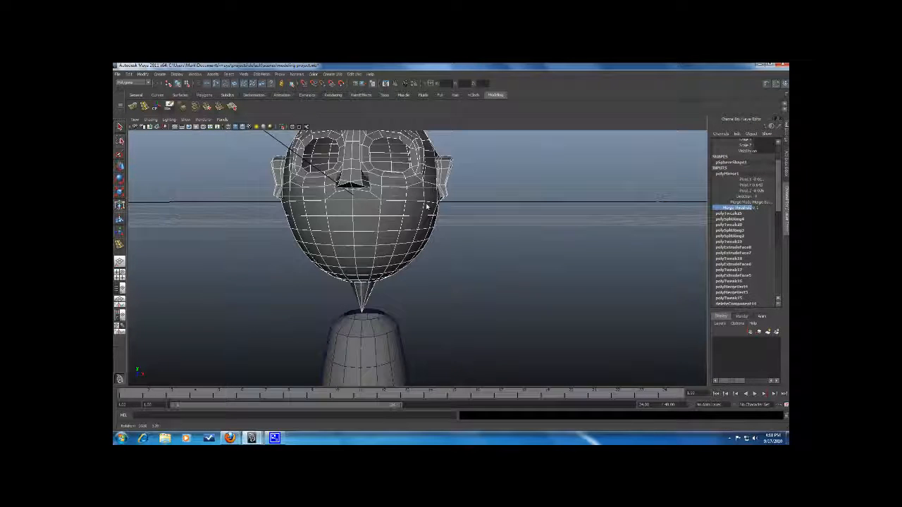
alt+drag(364, 298, 393, 204)
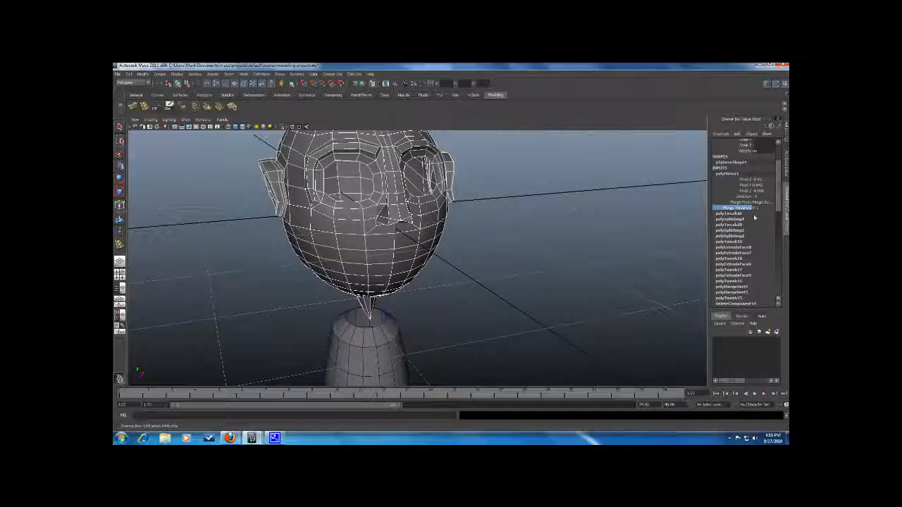
middle_drag(593, 244, 587, 239)
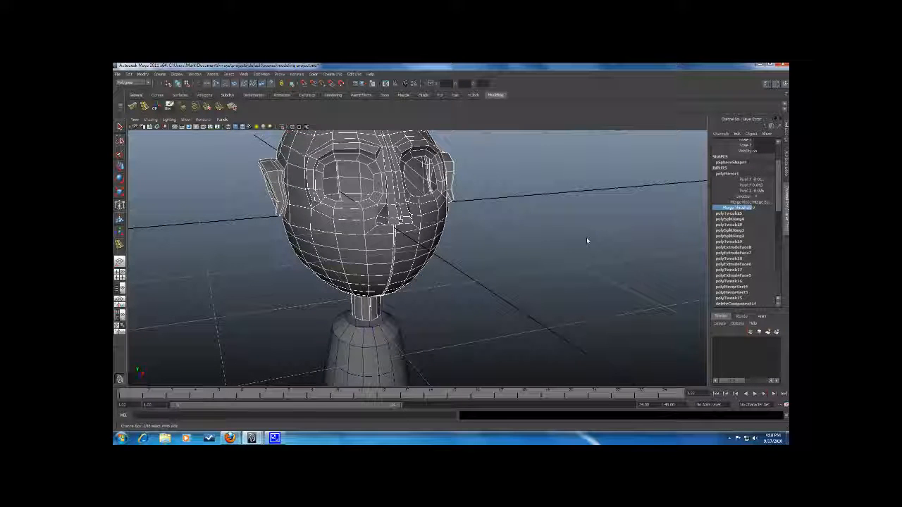
click(756, 209)
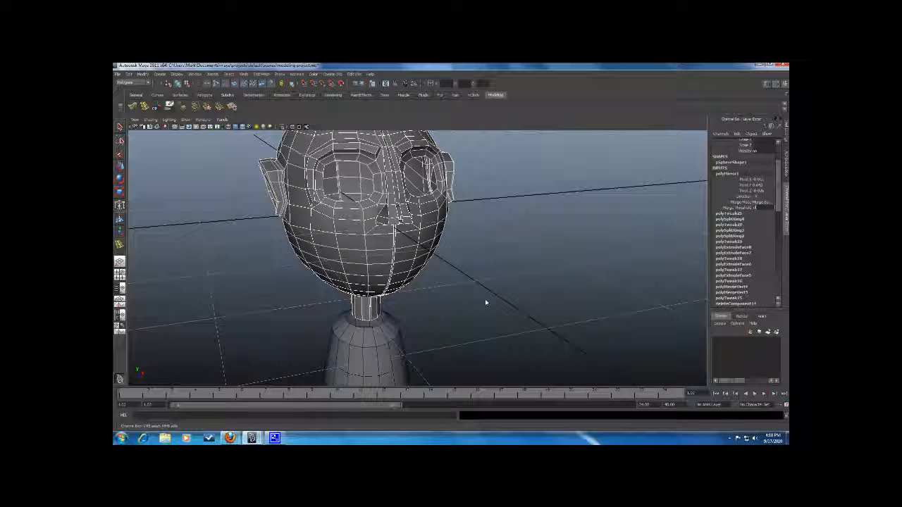
text(0.005)
key(Return)
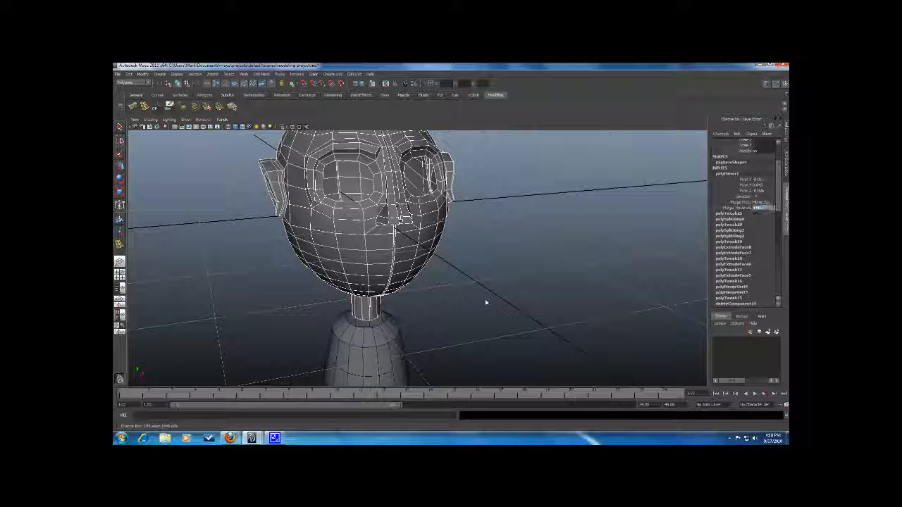
alt+drag(633, 220, 591, 217)
click(741, 209)
middle_drag(644, 218, 649, 218)
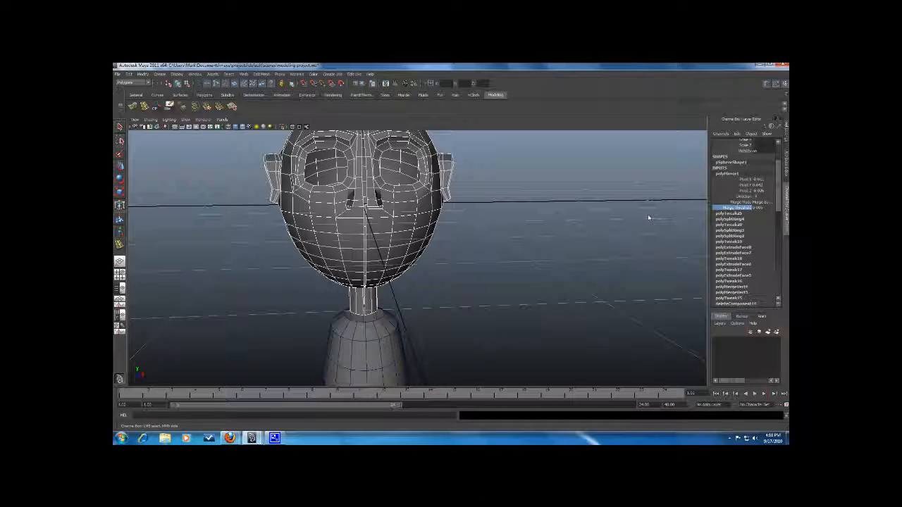
click(670, 251)
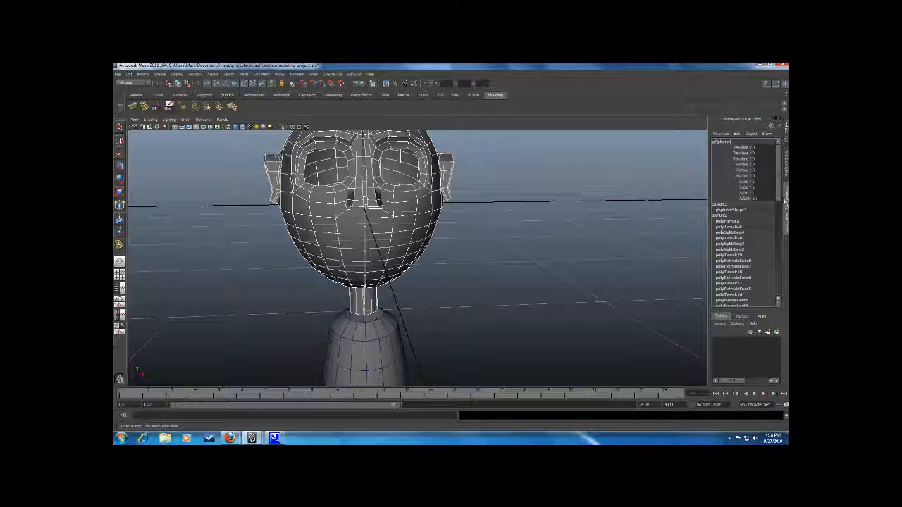
Set the head mirror's merge threshold to 0.05
click(738, 221)
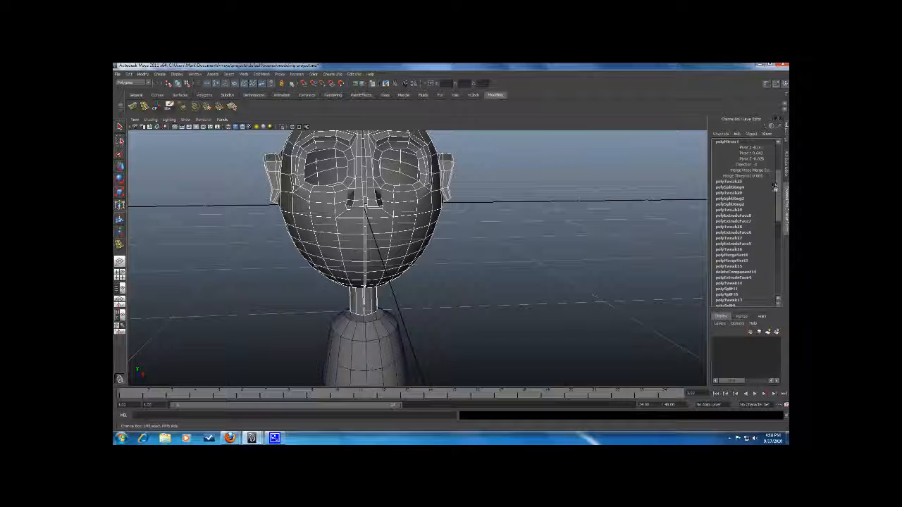
text(0.05)
key(Return)
Merge the two separate centre vertices on the bridge of the nose
alt+drag(517, 227, 493, 226)
right_drag(428, 207, 403, 204)
scroll(428, 211, up, 4)
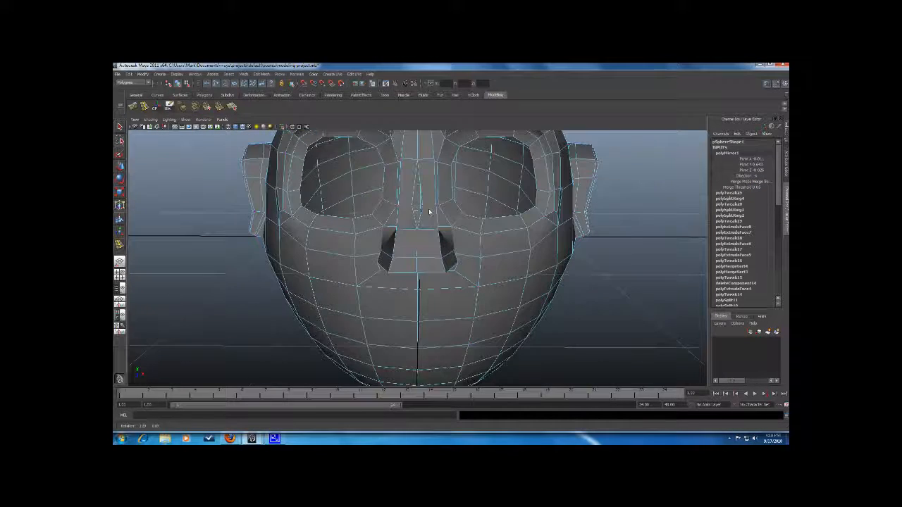
click(423, 201)
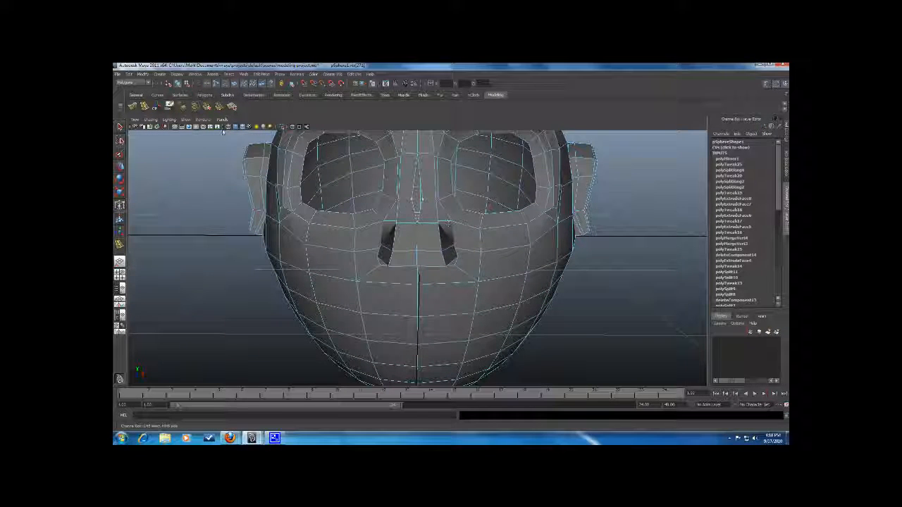
click(262, 74)
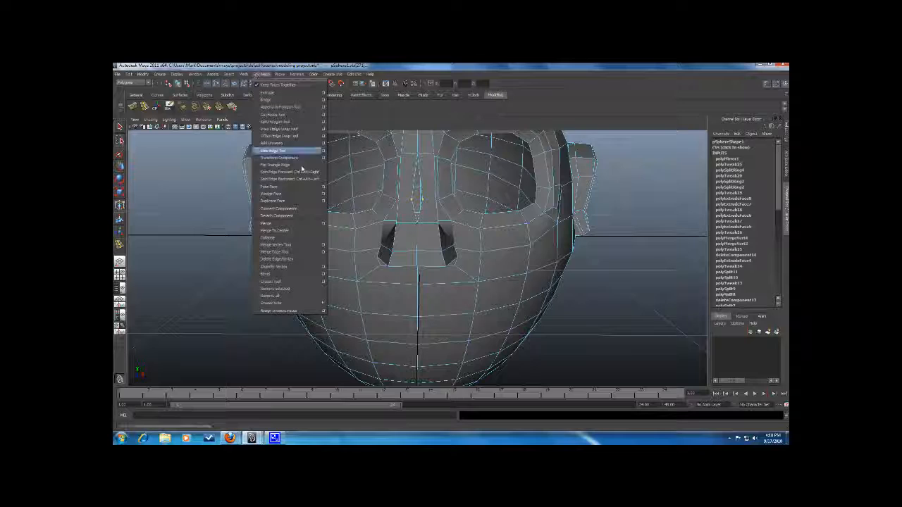
click(288, 223)
Test the mirrored seam by moving a centre vertex on the back of the head, and check the neck area
alt+drag(387, 217, 217, 217)
scroll(218, 217, down, 5)
alt+drag(303, 238, 383, 237)
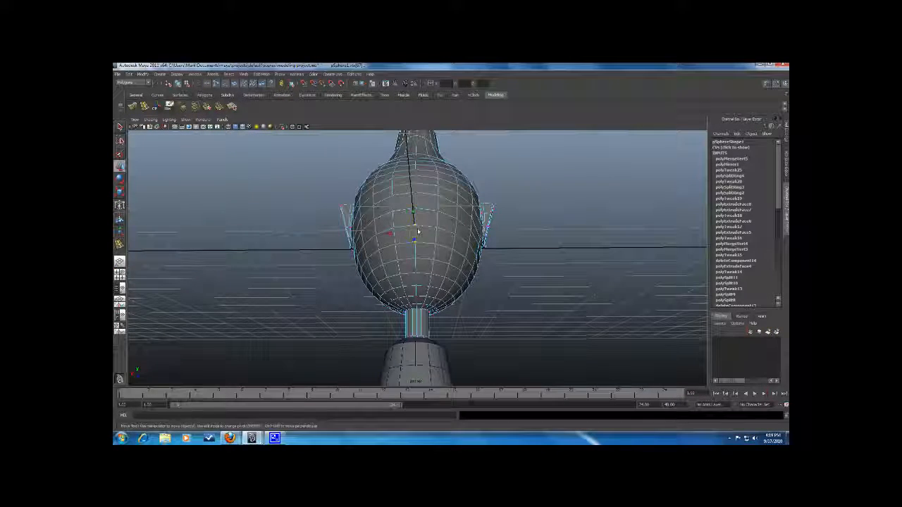
drag(400, 234, 386, 238)
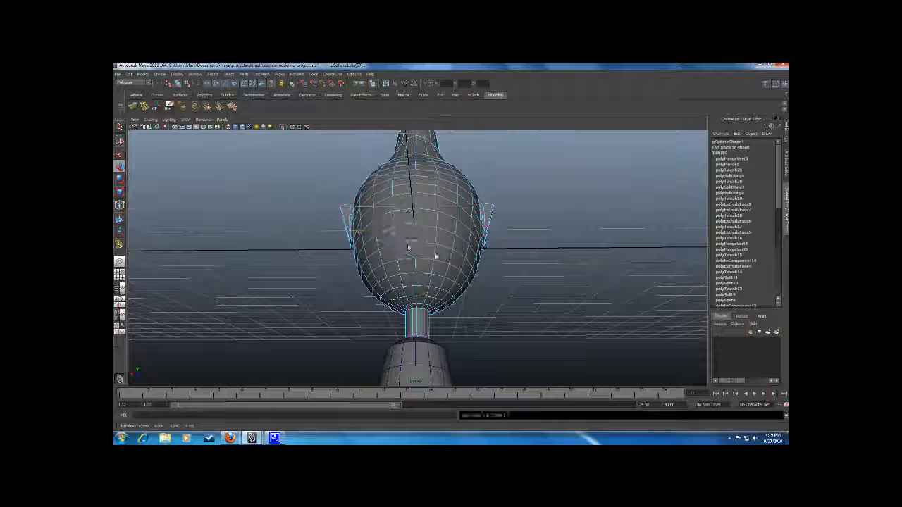
alt+drag(465, 266, 569, 312)
scroll(562, 301, up, 4)
alt+middle_drag(528, 272, 521, 200)
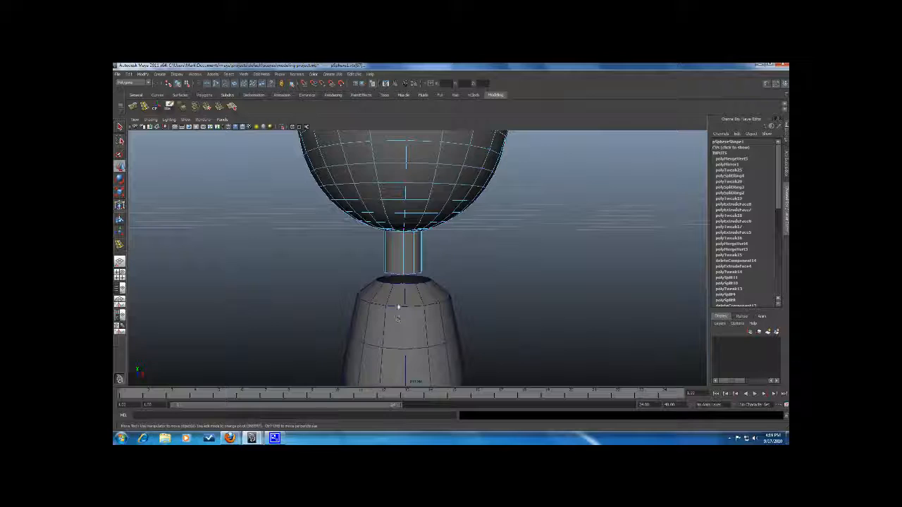
Scale the torso's top vertex ring to match the width of the neck's lower edge
click(405, 298)
right_drag(404, 297, 386, 296)
alt+drag(385, 297, 388, 284)
drag(440, 273, 403, 254)
key(r)
key(w)
scroll(477, 276, down, 4)
alt+drag(478, 276, 388, 268)
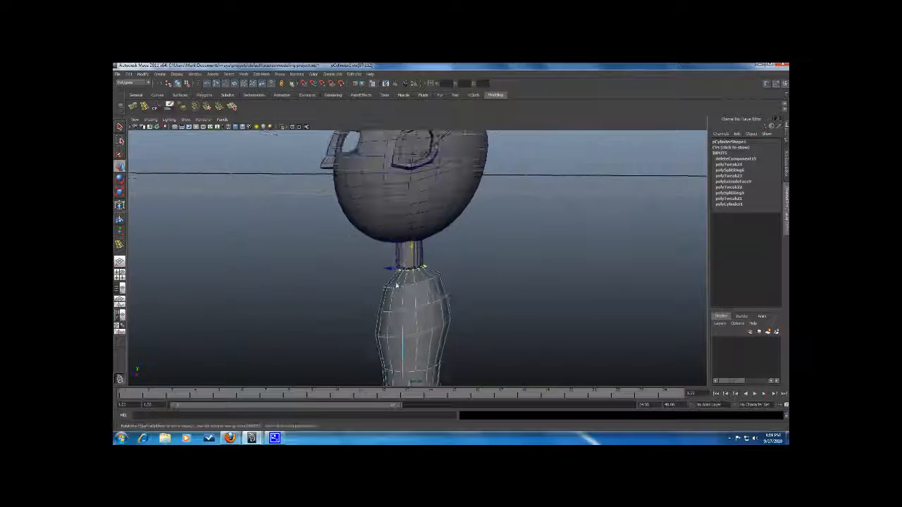
key(r)
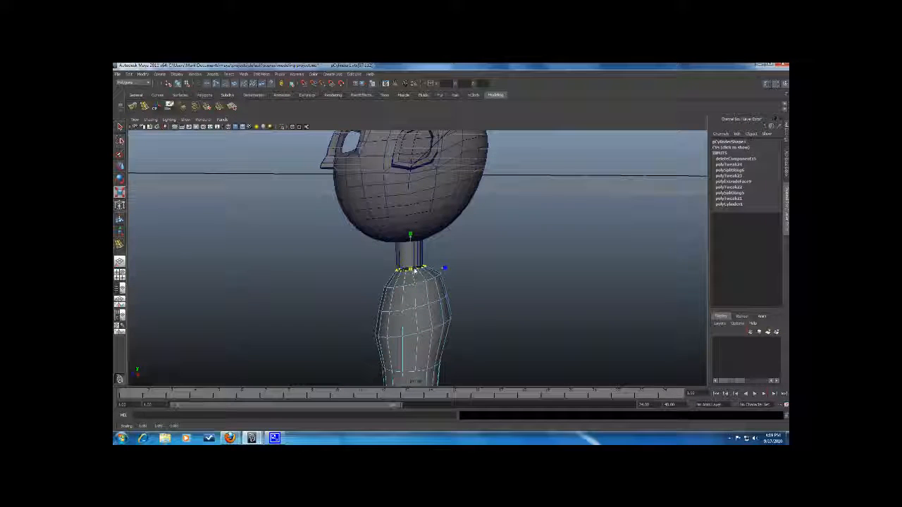
click(475, 303)
Adjust the head mesh's lowest neck vertices to line up with the rim of the torso opening
scroll(483, 304, down, 5)
alt+drag(484, 306, 410, 312)
scroll(556, 309, up, 5)
scroll(555, 309, up, 5)
scroll(520, 311, up, 4)
right_drag(358, 275, 333, 273)
alt+drag(350, 294, 366, 302)
right_drag(366, 302, 386, 291)
alt+drag(366, 315, 373, 262)
click(371, 262)
right_drag(393, 262, 365, 276)
alt+drag(365, 277, 392, 283)
double_click(392, 282)
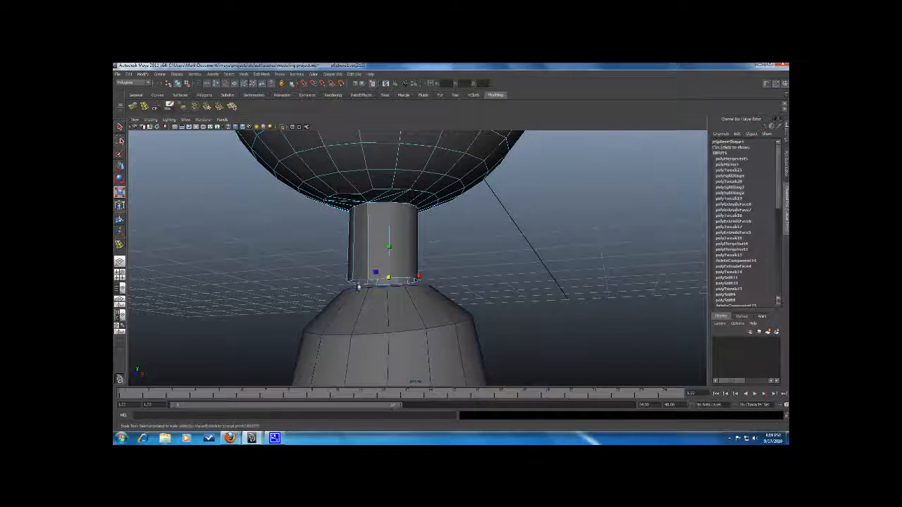
key(w)
alt+drag(383, 298, 410, 302)
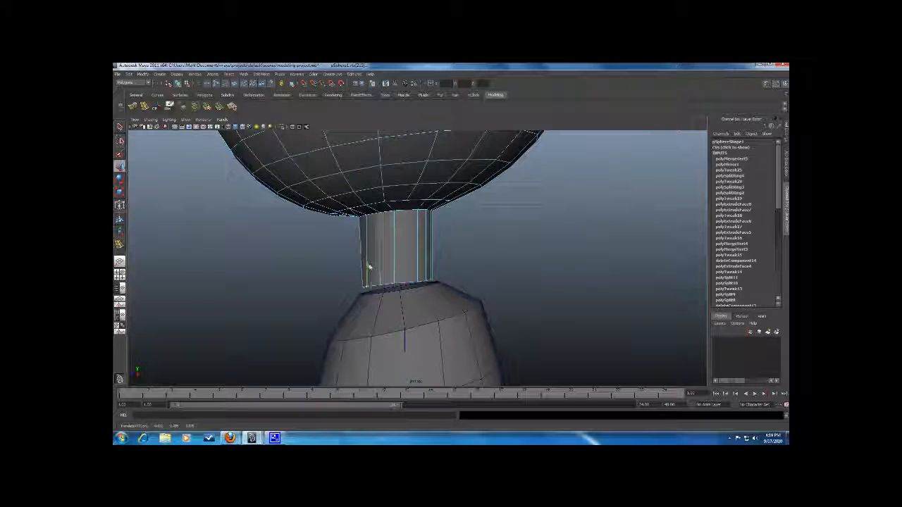
click(361, 288)
alt+drag(362, 272, 418, 312)
Combine the torso and the head into a single mesh
right_click(429, 310)
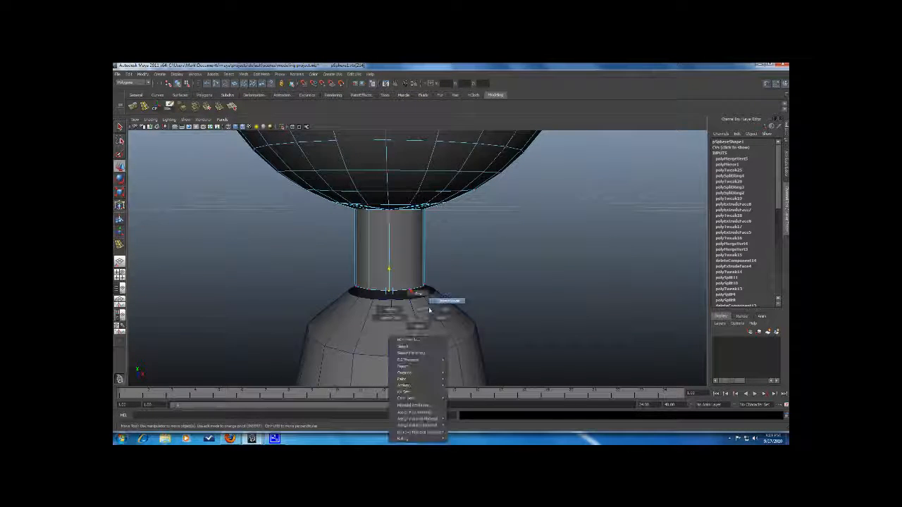
click(442, 326)
scroll(423, 239, down, 5)
shift+click(415, 221)
scroll(423, 232, down, 3)
alt+drag(477, 286, 467, 291)
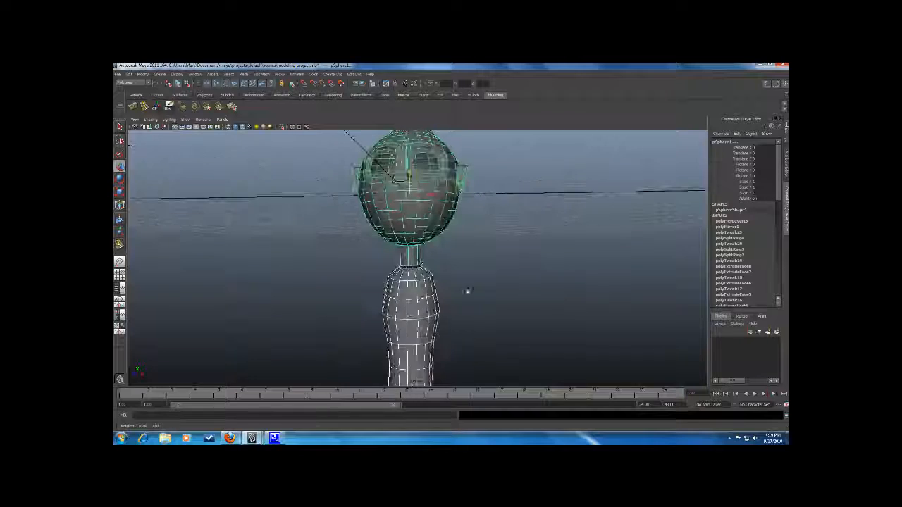
alt+drag(486, 228, 493, 268)
click(244, 74)
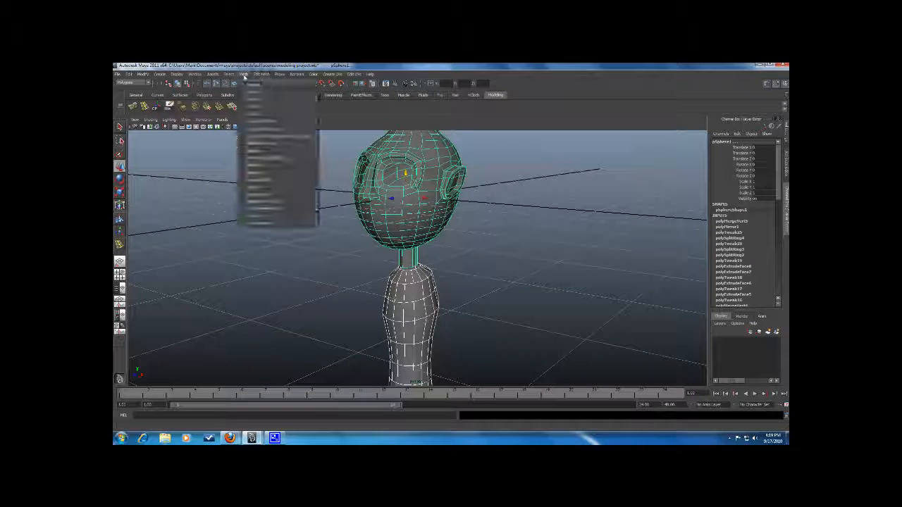
click(253, 84)
alt+drag(298, 207, 514, 268)
scroll(361, 233, up, 4)
scroll(433, 241, down, 5)
key(ctrl+z)
Merge the first two pairs of neck and torso vertices where the neck meets the torso
scroll(472, 256, up, 5)
scroll(514, 268, down, 5)
scroll(484, 274, up, 8)
right_drag(398, 243, 372, 242)
click(388, 229)
shift+click(387, 234)
alt+drag(389, 236, 412, 237)
click(221, 111)
alt+drag(332, 205, 322, 204)
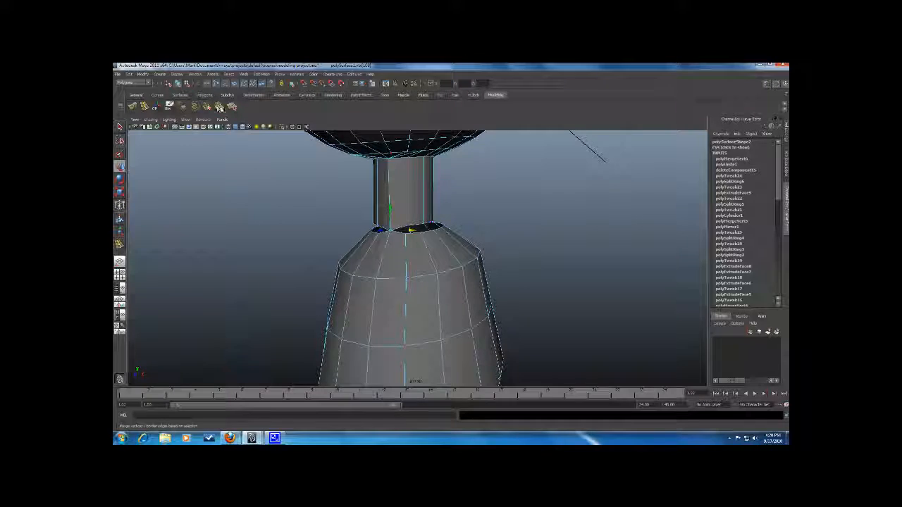
scroll(270, 222, up, 3)
alt+drag(372, 226, 385, 227)
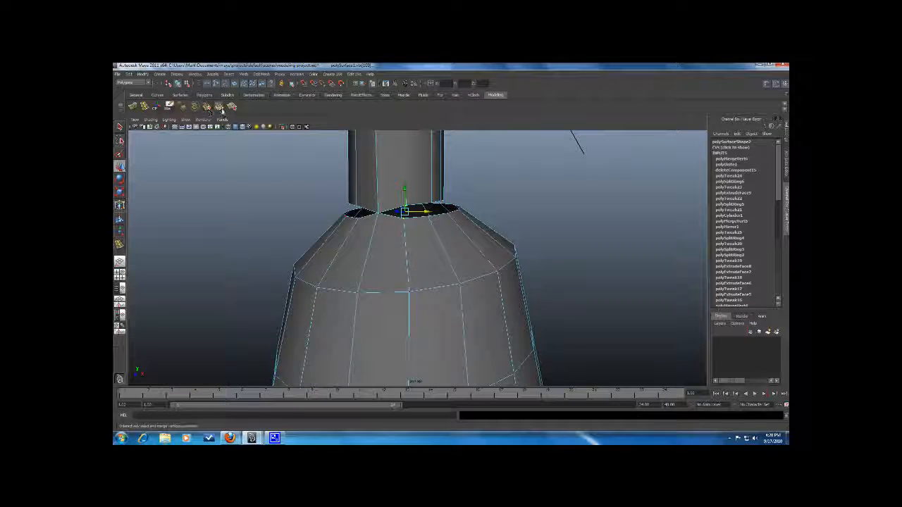
click(221, 111)
alt+drag(373, 212, 392, 209)
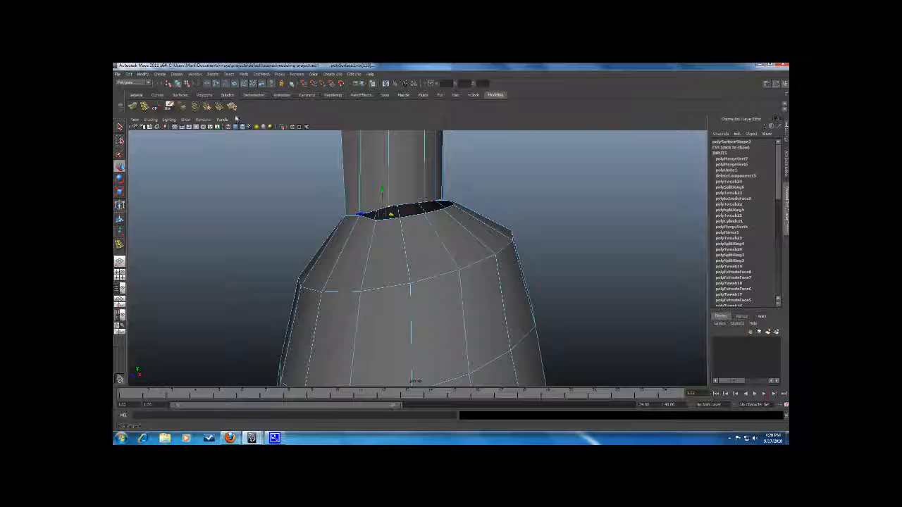
Continue along the neck seam, merging each neck-base vertex with its matching vertex on the torso opening
alt+drag(359, 177, 234, 136)
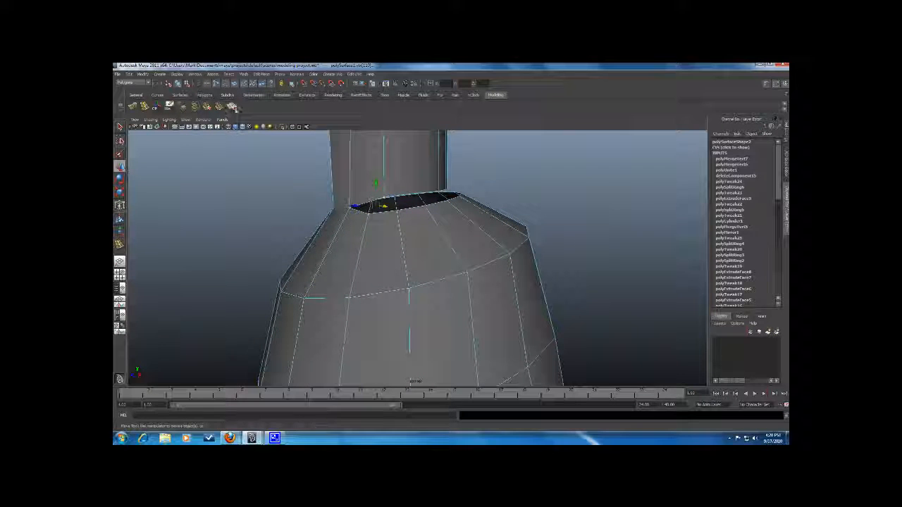
key(g)
key(g)
alt+drag(450, 212, 435, 206)
click(418, 200)
click(416, 200)
key(g)
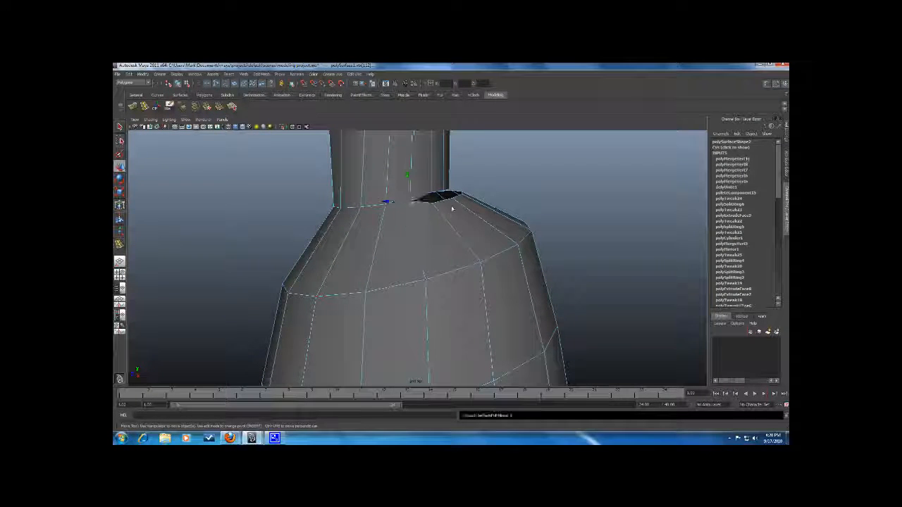
Merge the neck and torso vertex pairs further around the seam, working toward the opposite side
alt+drag(419, 221, 421, 199)
key(g)
alt+drag(417, 208, 448, 201)
key(g)
key(g)
key(g)
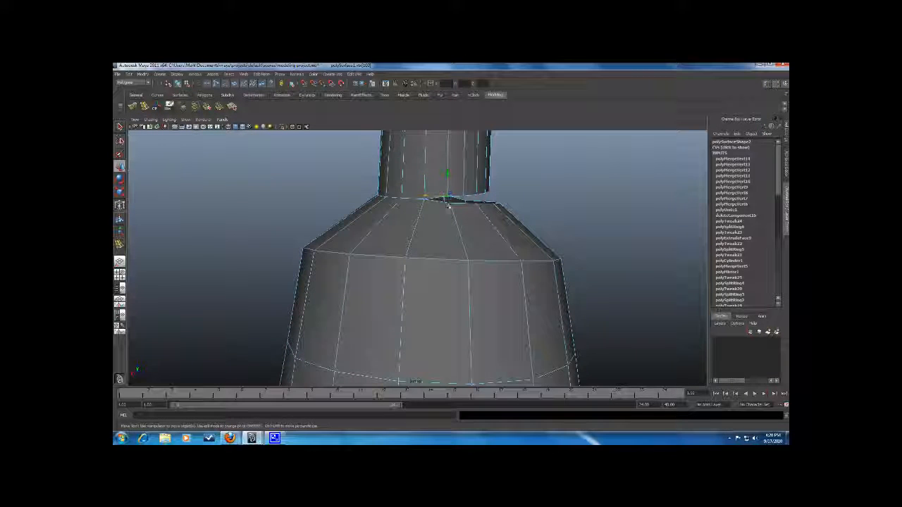
alt+drag(494, 224, 464, 214)
key(g)
shift+click(464, 214)
key(g)
alt+drag(484, 219, 463, 215)
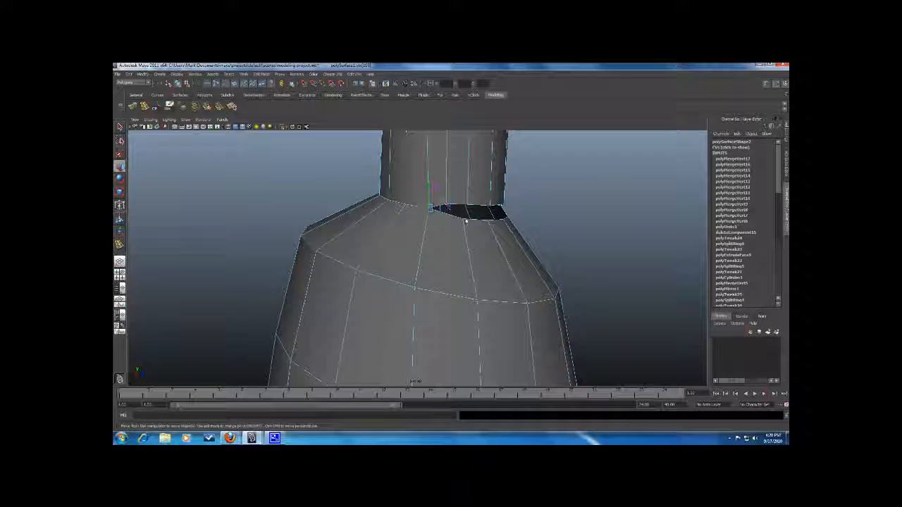
Merge the last neck and torso vertex pairs to close the remaining gap in the seam
shift+click(464, 221)
key(g)
alt+drag(487, 227, 438, 214)
shift+click(468, 228)
key(g)
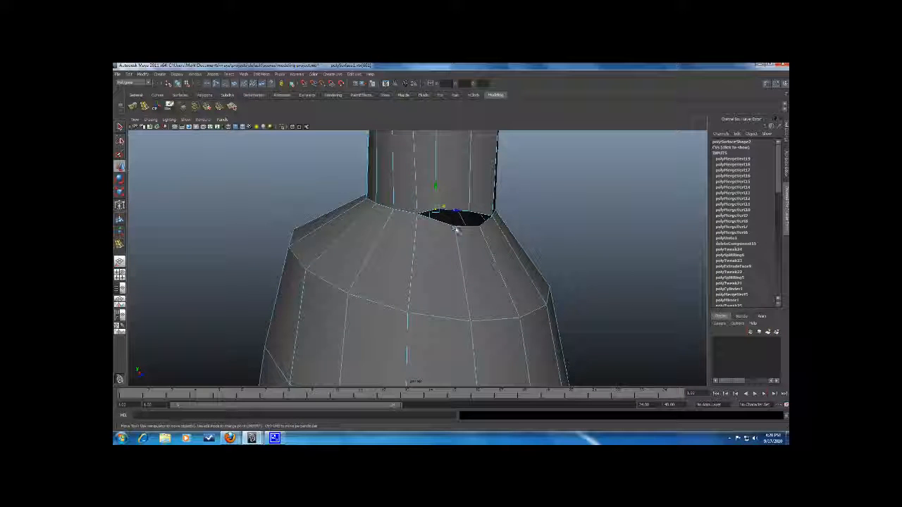
shift+click(457, 230)
key(g)
alt+drag(487, 240, 465, 228)
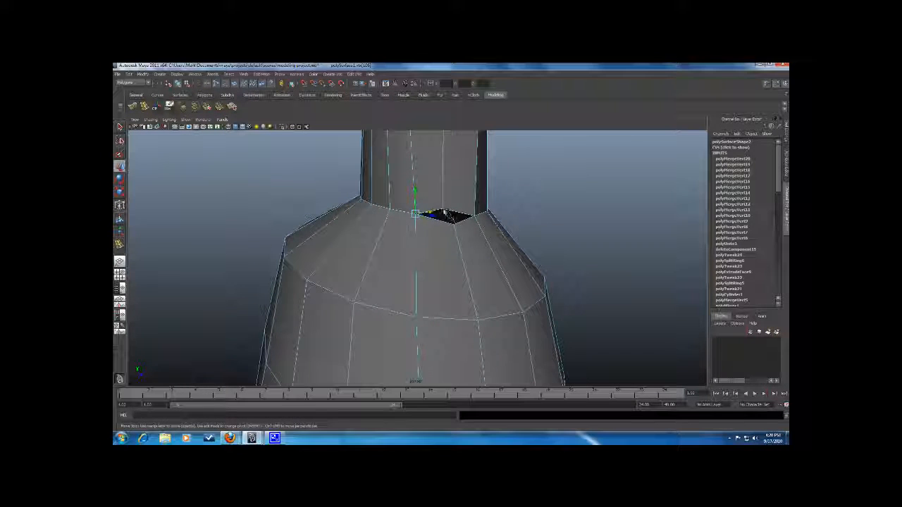
shift+click(458, 231)
key(g)
Examine the joined head, neck and torso from several angles and distances
alt+drag(517, 235, 403, 261)
scroll(444, 228, down, 8)
click(502, 255)
scroll(502, 254, down, 8)
scroll(496, 260, up, 8)
scroll(404, 260, down, 3)
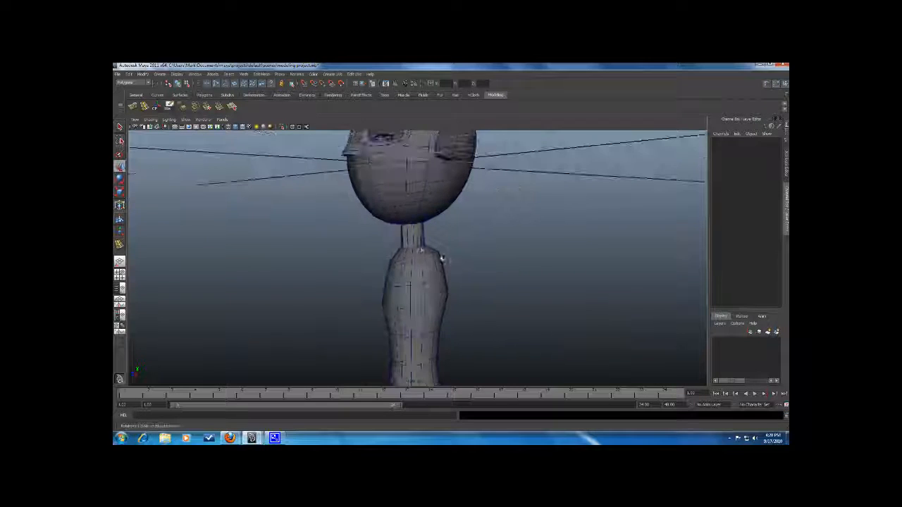
click(439, 258)
click(487, 256)
alt+drag(487, 256, 331, 342)
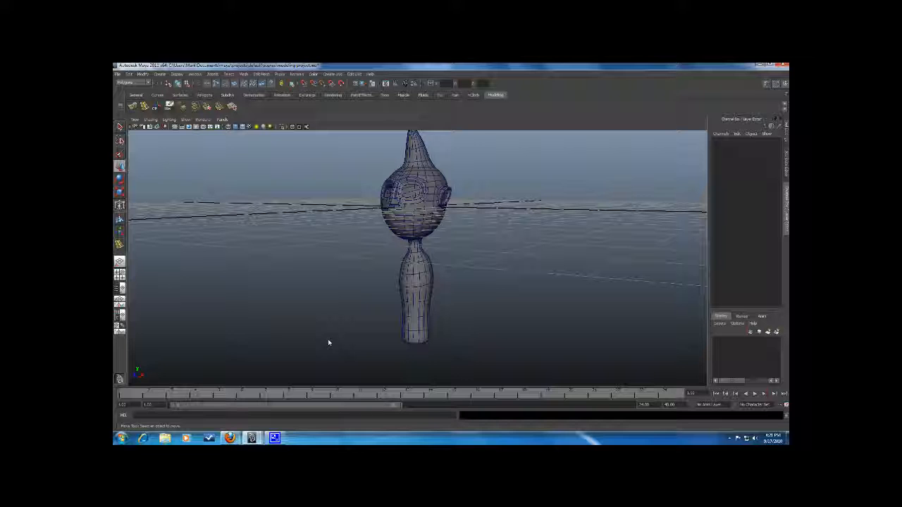
click(428, 282)
scroll(428, 282, up, 3)
alt+drag(429, 282, 494, 293)
scroll(560, 296, up, 4)
scroll(560, 297, down, 3)
click(562, 300)
scroll(562, 299, up, 3)
alt+drag(562, 300, 476, 288)
Select the vertex at the front base of the head's tall point and enable Soft Select for the Move tool
click(480, 236)
alt+drag(480, 236, 405, 276)
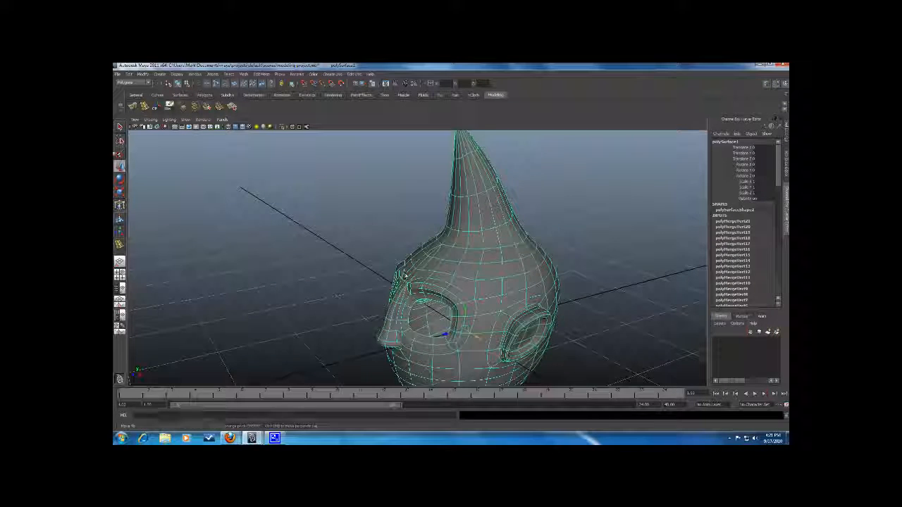
right_drag(443, 251, 430, 251)
alt+drag(480, 264, 448, 254)
click(425, 245)
alt+drag(375, 256, 406, 254)
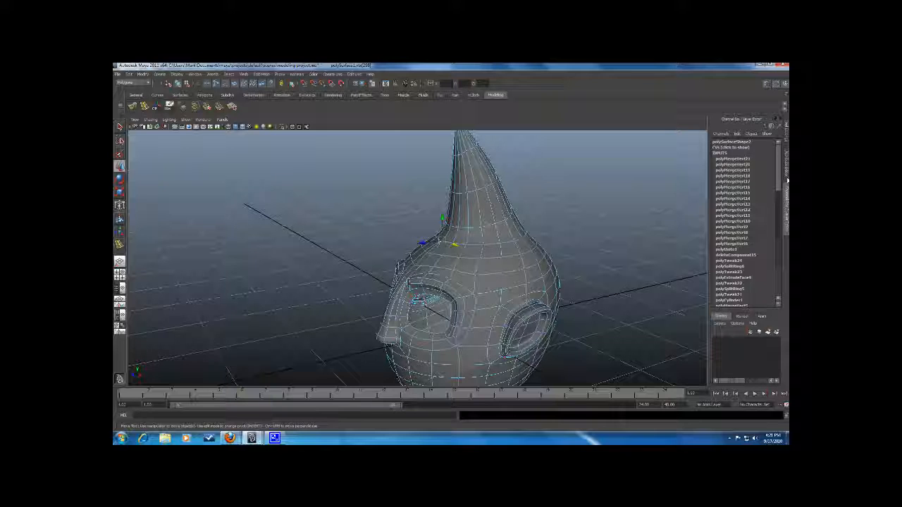
double_click(119, 168)
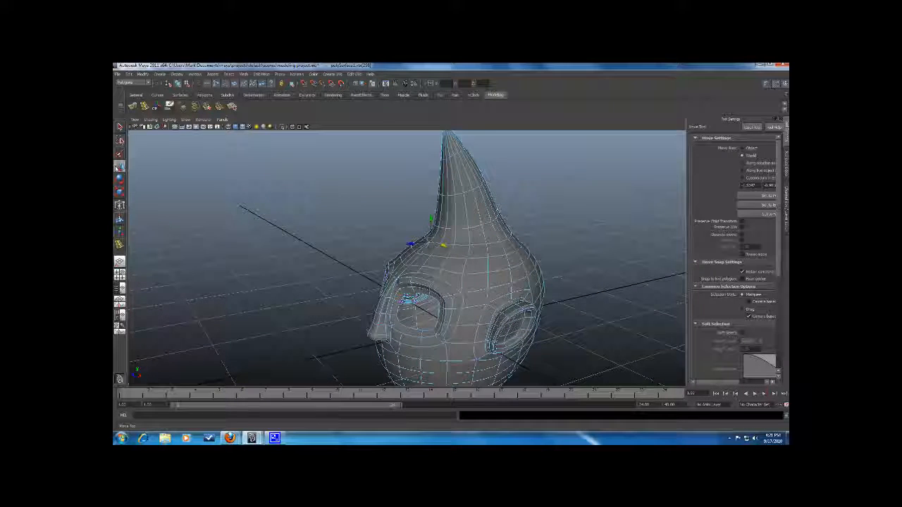
click(787, 203)
scroll(772, 198, up, 2)
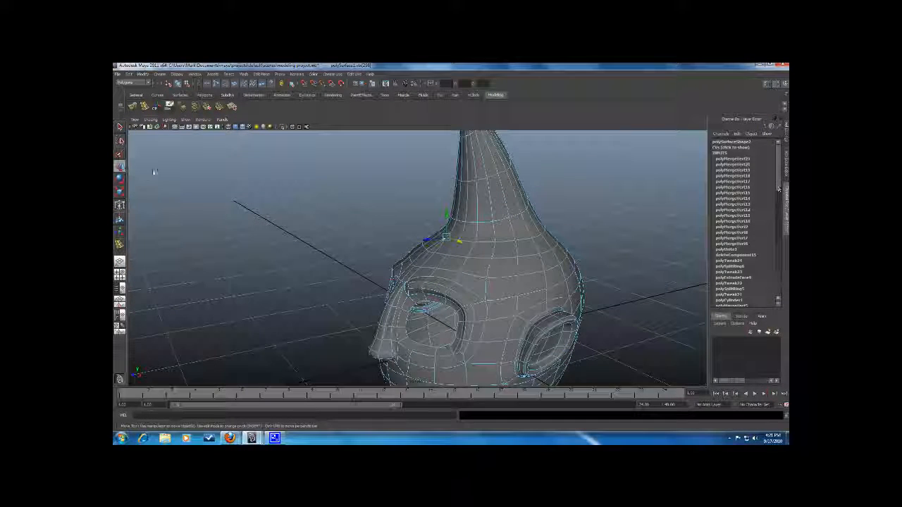
click(786, 134)
scroll(781, 249, down, 2)
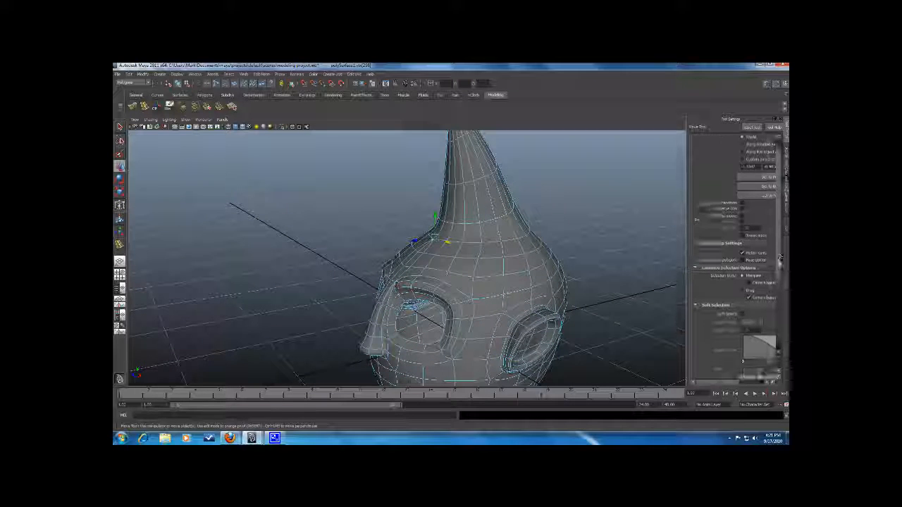
click(743, 303)
Pull the soft-selected vertex up and forward to form a small spike in front of the head's tall point
scroll(547, 312, up, 4)
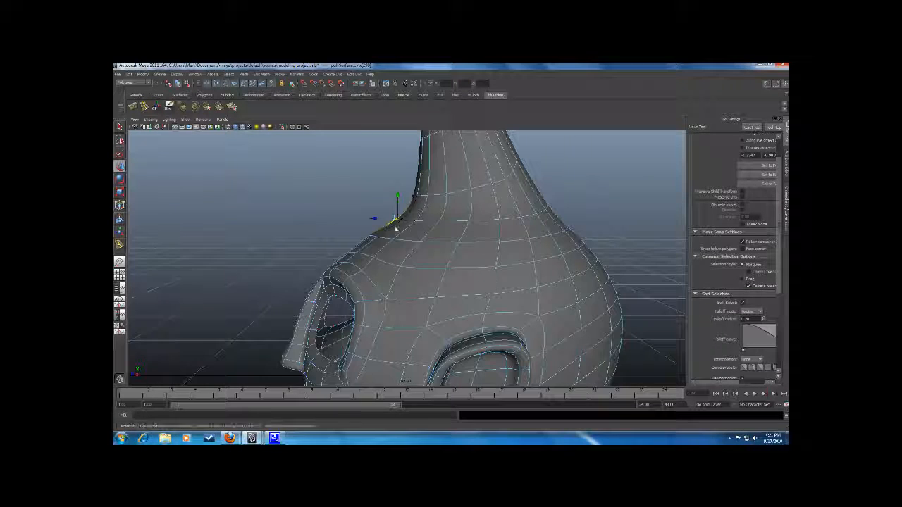
drag(397, 198, 383, 148)
scroll(395, 210, down, 4)
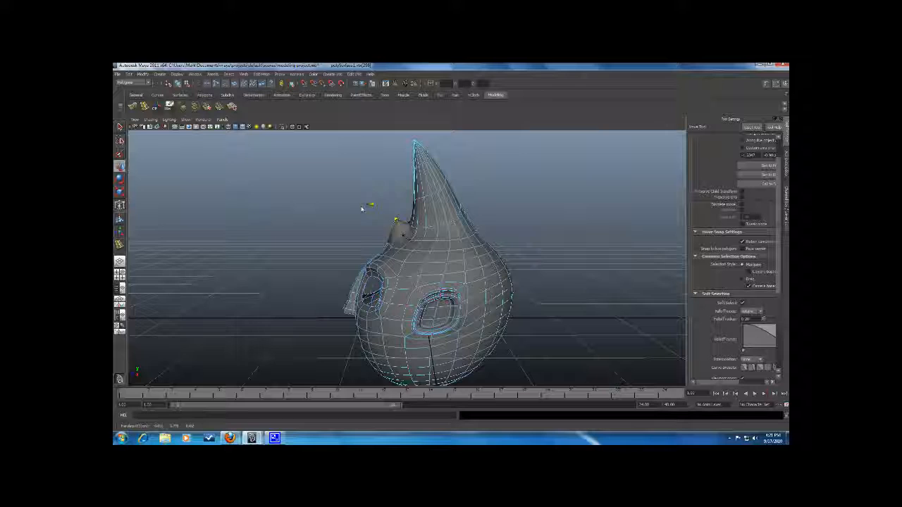
drag(358, 204, 365, 160)
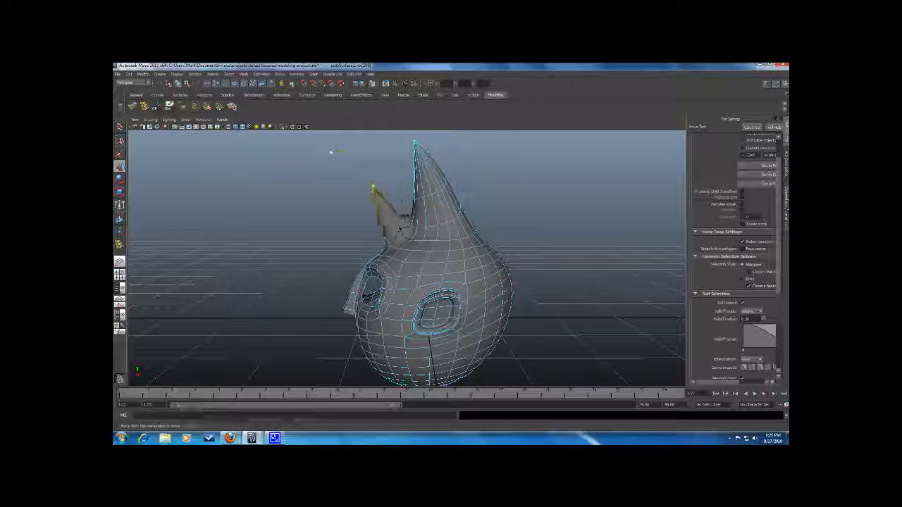
scroll(328, 152, down, 3)
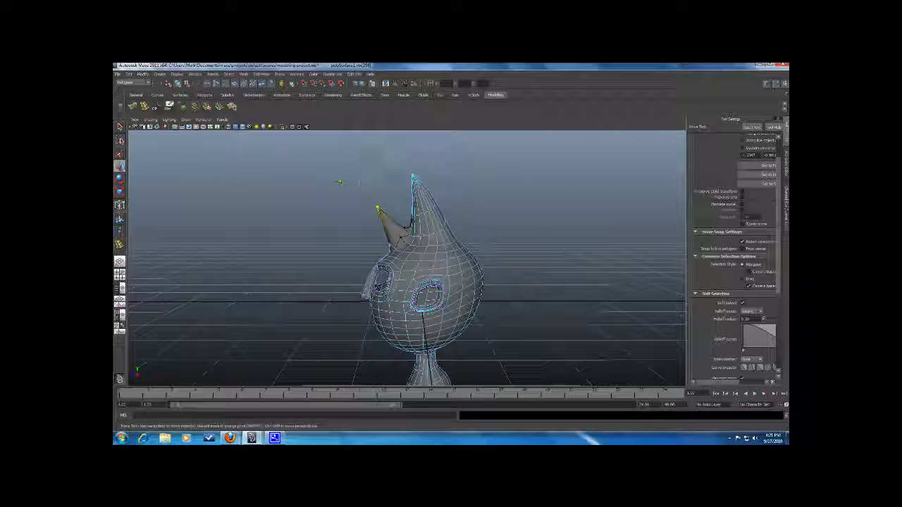
Pull the soft-selected vertex at the back base of the head's tall point up and back to form another spike
scroll(501, 256, up, 4)
alt+drag(501, 256, 489, 238)
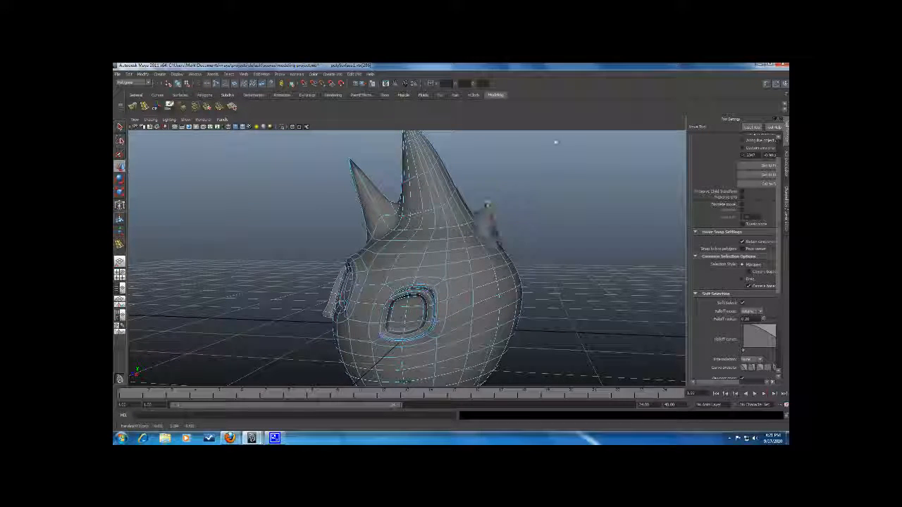
scroll(486, 206, down, 5)
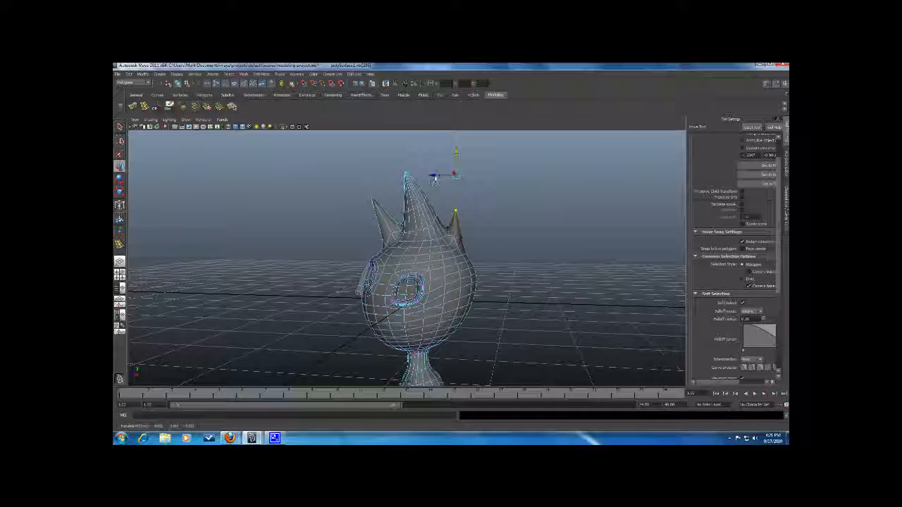
alt+drag(484, 201, 456, 169)
alt+drag(471, 224, 435, 246)
Examine the spiked head in smooth preview from several angles, and return it to the unsmoothed display
right_drag(435, 244, 450, 236)
key(3)
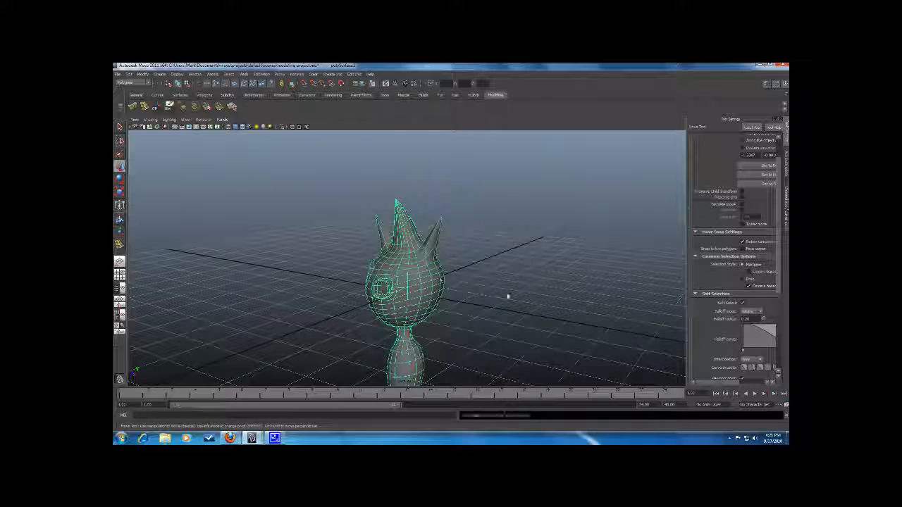
click(508, 296)
alt+drag(509, 296, 383, 222)
scroll(610, 284, up, 4)
click(343, 211)
key(1)
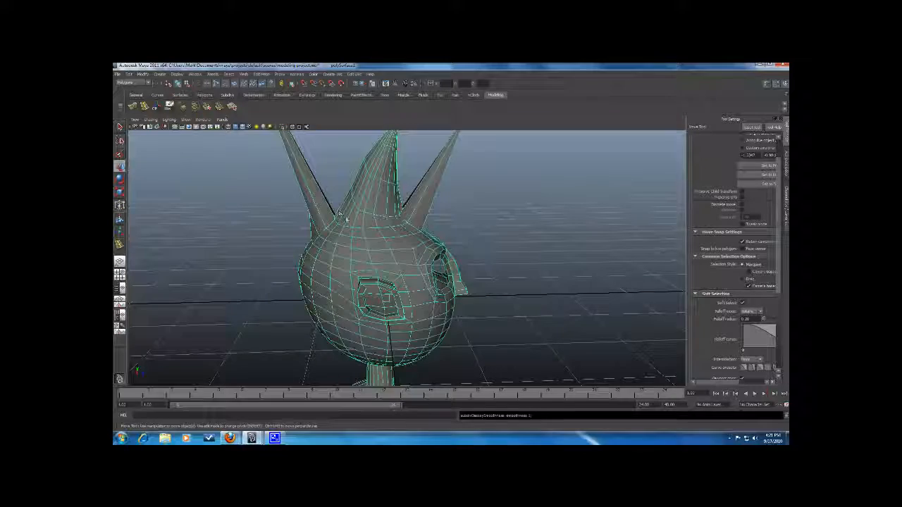
Raise the vertex in the notch between the head's tall point and the back spike using soft selection
alt+middle_drag(345, 228, 373, 234)
right_drag(372, 233, 371, 238)
scroll(371, 238, up, 3)
scroll(368, 228, down, 6)
alt+drag(368, 228, 496, 287)
scroll(402, 257, up, 4)
scroll(396, 261, up, 3)
click(480, 263)
scroll(497, 287, up, 3)
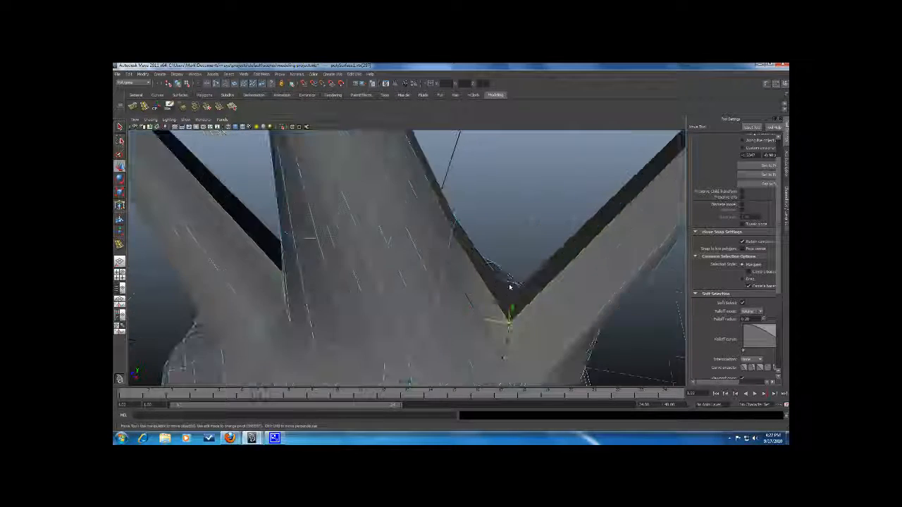
scroll(515, 313, down, 2)
alt+drag(517, 300, 470, 205)
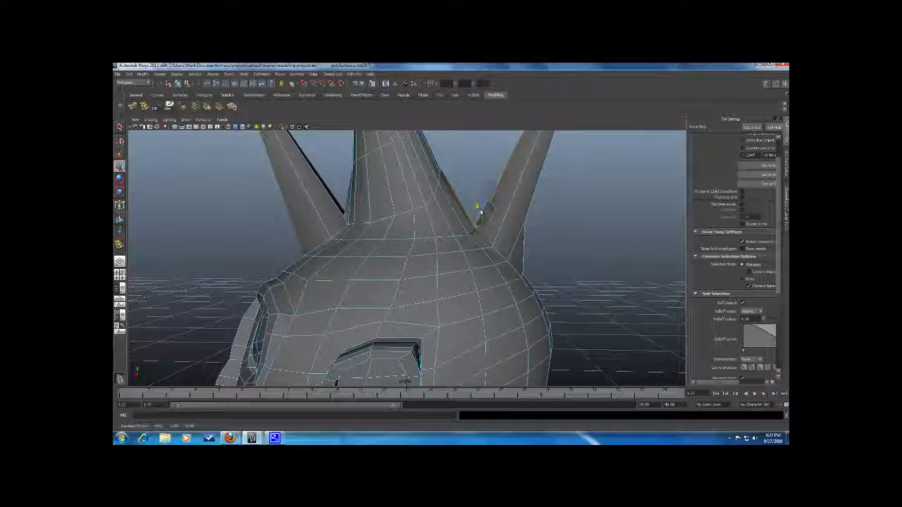
Turn on smooth preview for the model and inspect the notch beside the back spike
right_drag(417, 249, 431, 238)
key(3)
click(579, 285)
scroll(580, 284, down, 5)
alt+drag(580, 284, 518, 273)
click(439, 238)
scroll(476, 248, up, 4)
alt+drag(479, 250, 458, 254)
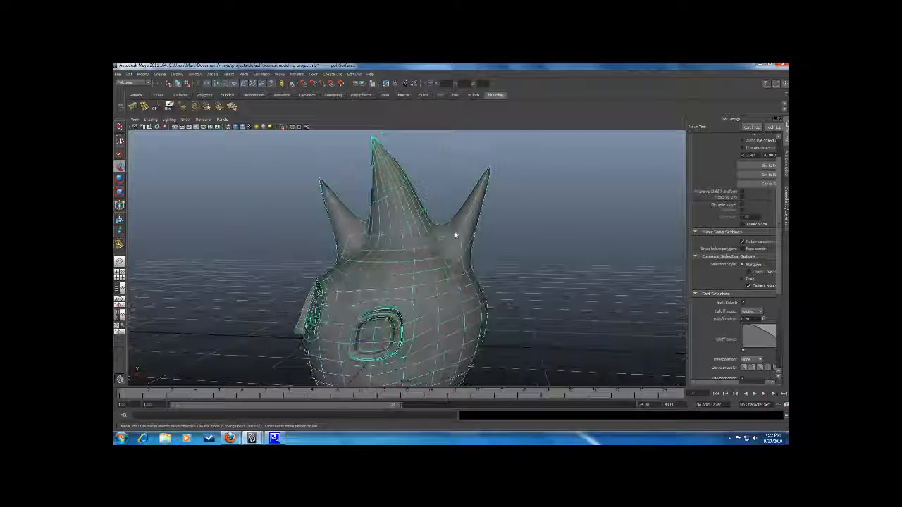
Undo the last vertex move, disable Soft Select, and adjust individual vertices around the base of the front spike
right_drag(452, 234, 449, 229)
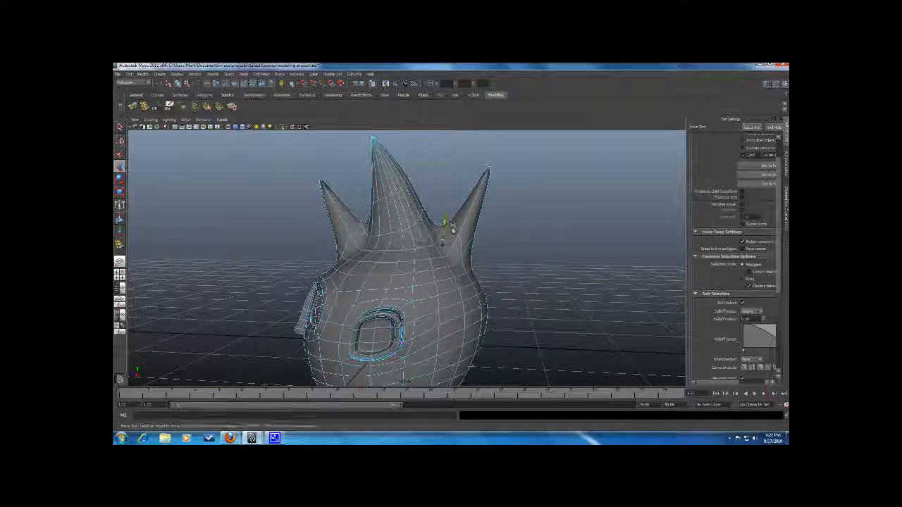
key(ctrl+z)
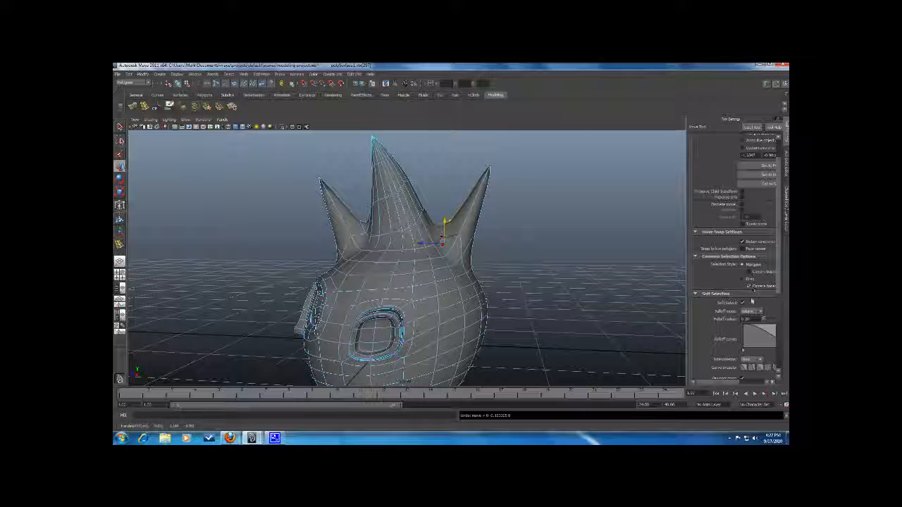
click(742, 304)
alt+drag(443, 240, 383, 232)
click(390, 231)
click(369, 252)
right_drag(381, 233, 407, 223)
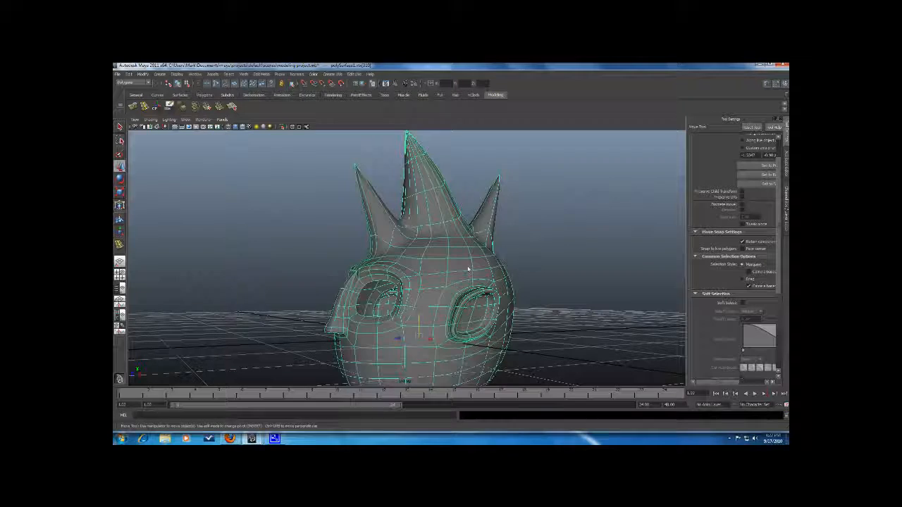
Reposition the tip vertices of the front and back spikes with the Move tool in world axes
alt+drag(532, 272, 488, 265)
right_drag(366, 205, 342, 203)
click(337, 172)
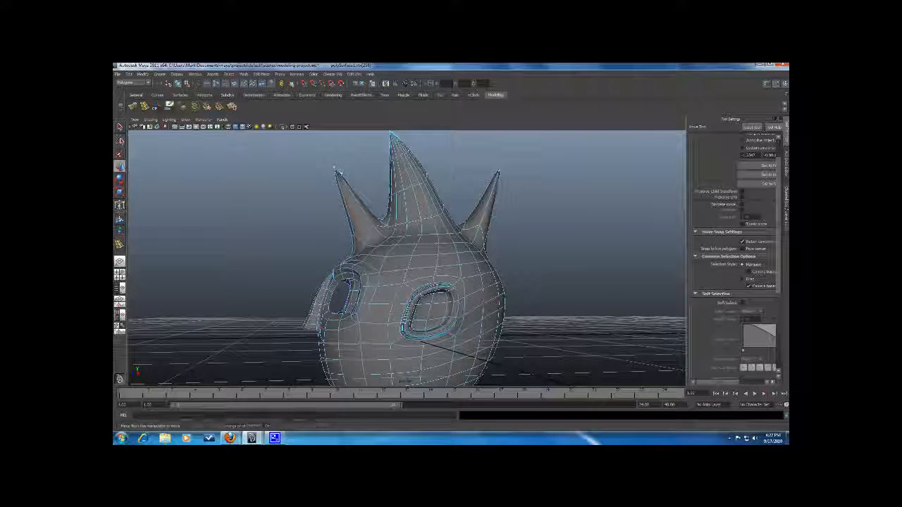
click(337, 170)
scroll(181, 157, down, 5)
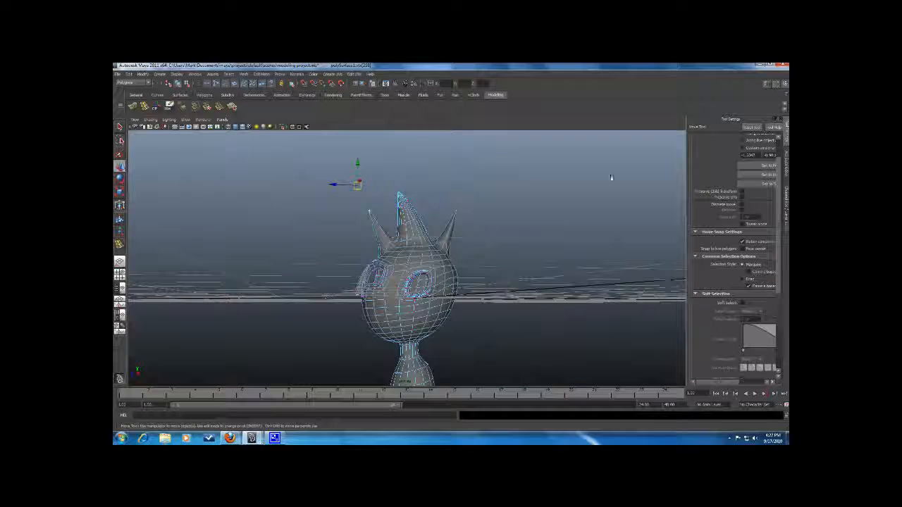
scroll(746, 358, up, 2)
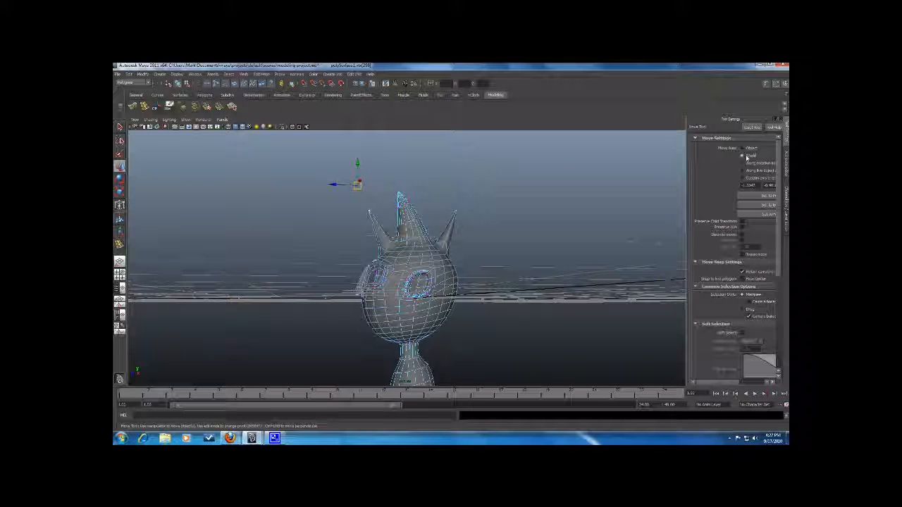
alt+drag(387, 230, 322, 300)
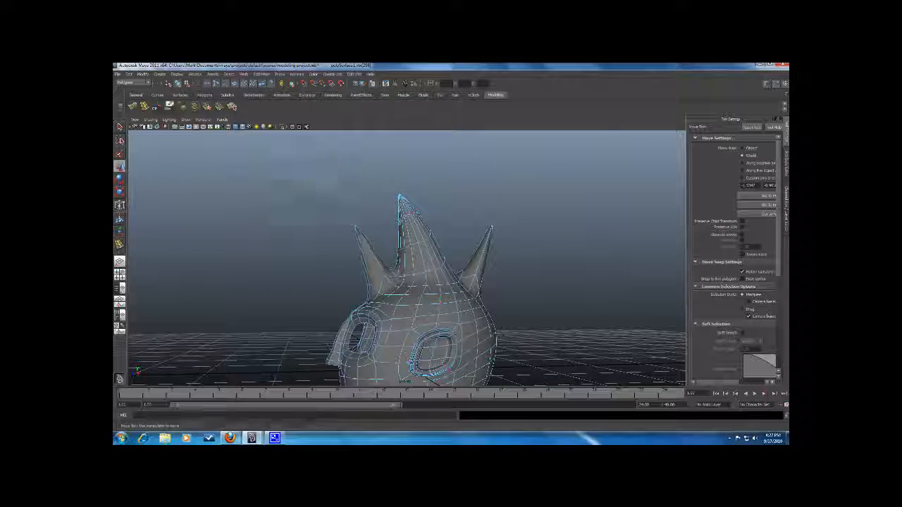
alt+drag(319, 185, 333, 177)
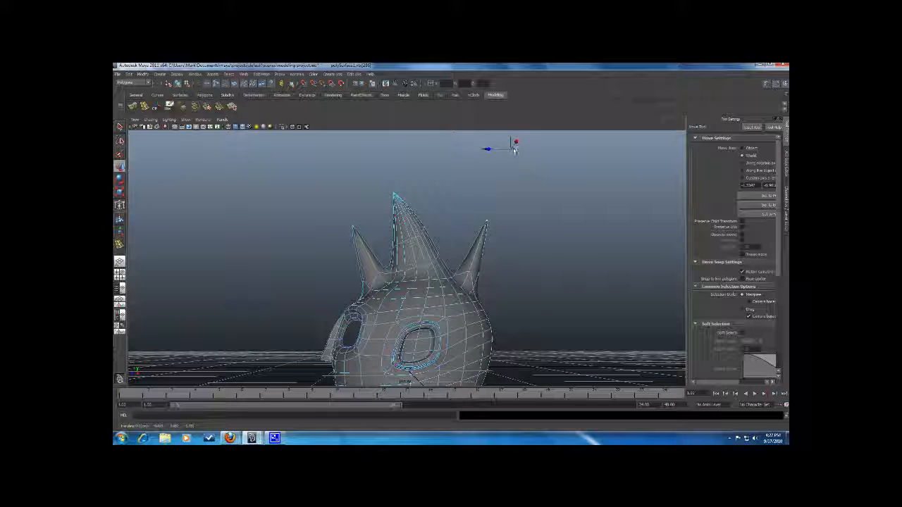
right_drag(437, 315, 453, 308)
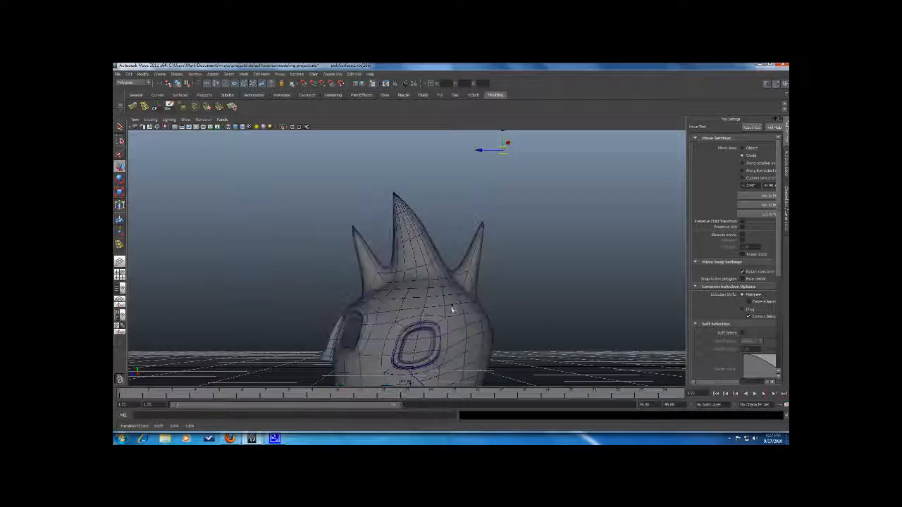
Examine the whole figure from the head down to the base of the torso
alt+right_drag(504, 328, 404, 361)
alt+drag(404, 361, 457, 329)
alt+middle_drag(457, 329, 441, 276)
right_drag(435, 273, 458, 263)
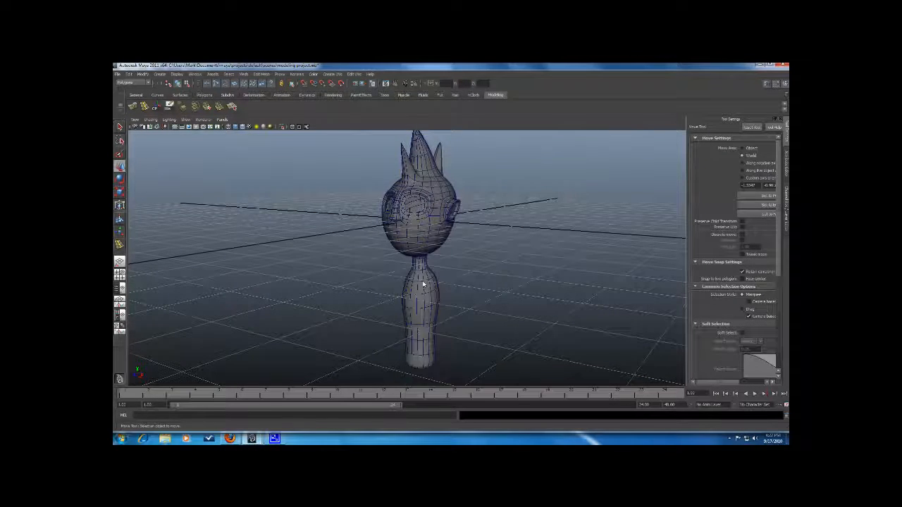
click(425, 283)
click(475, 326)
alt+drag(476, 326, 497, 315)
Scale the lower rows of torso vertices in the front view, and return to the perspective view in object mode
key(space)
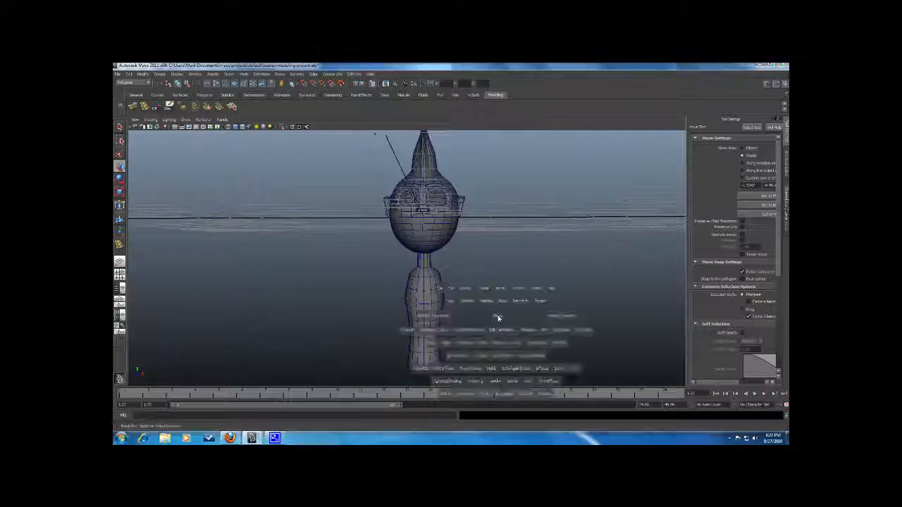
key(space)
scroll(404, 286, up, 3)
alt+middle_drag(405, 286, 408, 272)
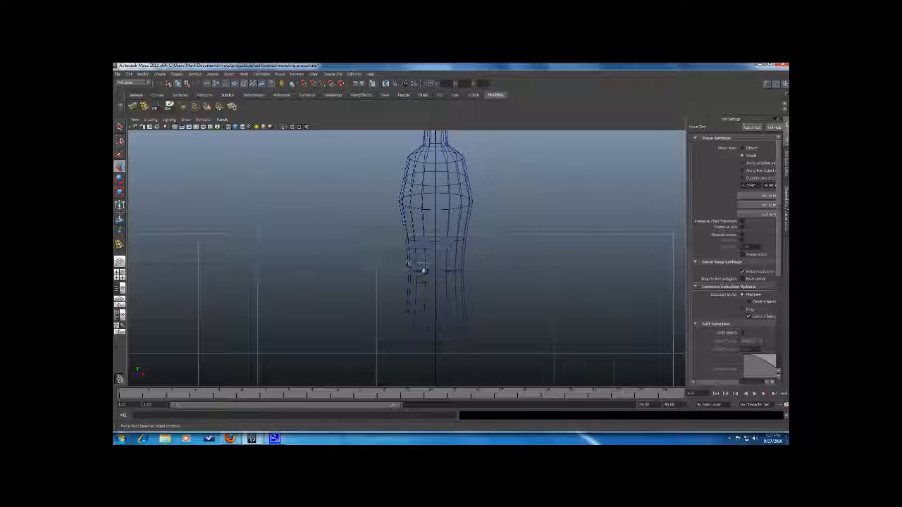
right_drag(467, 238, 437, 239)
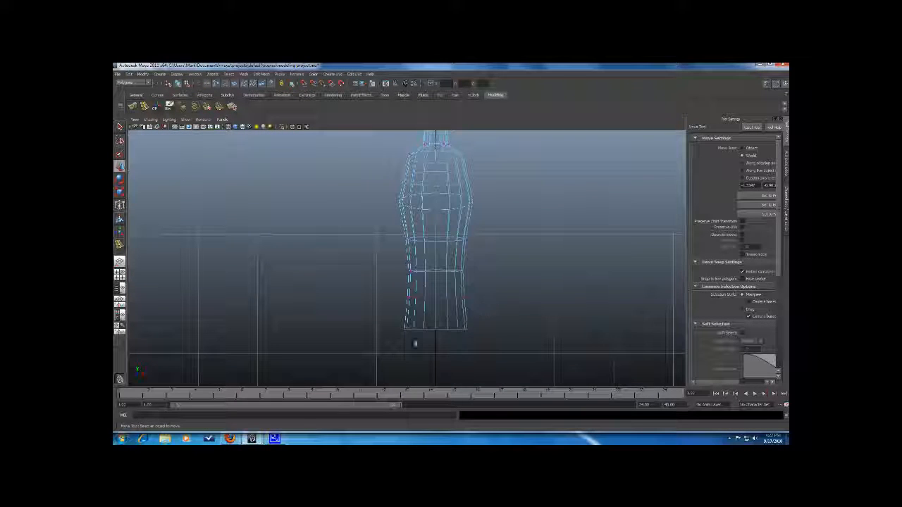
drag(393, 344, 480, 319)
key(r)
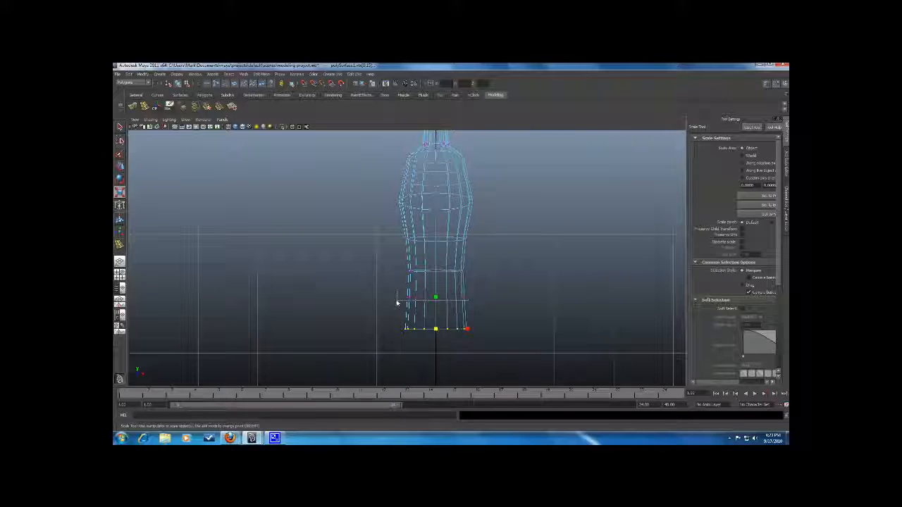
double_click(435, 271)
scroll(434, 272, down, 4)
key(space)
key(space)
right_drag(427, 228, 451, 217)
Examine the face, spikes and torso of the complete figure from several angles and distances
alt+drag(474, 283, 495, 254)
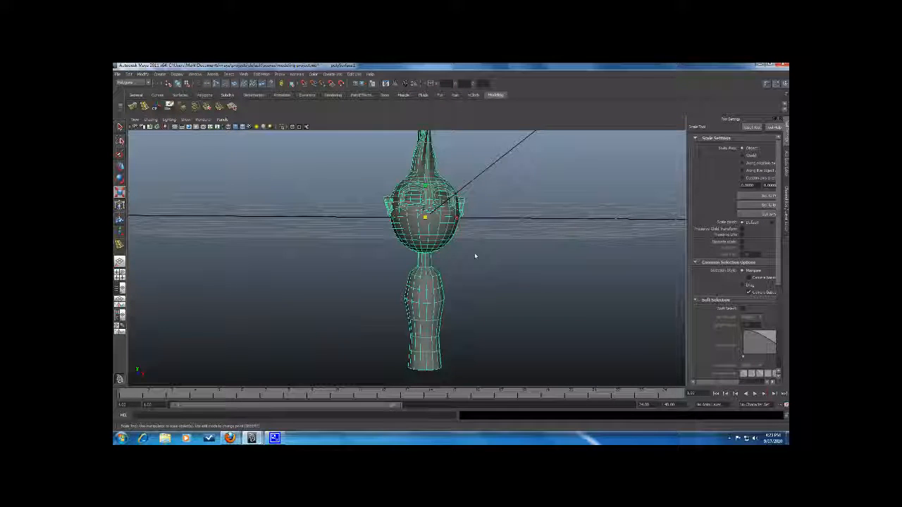
alt+drag(430, 269, 383, 246)
click(468, 276)
alt+right_drag(382, 246, 427, 258)
alt+drag(427, 258, 423, 256)
alt+right_drag(423, 256, 432, 244)
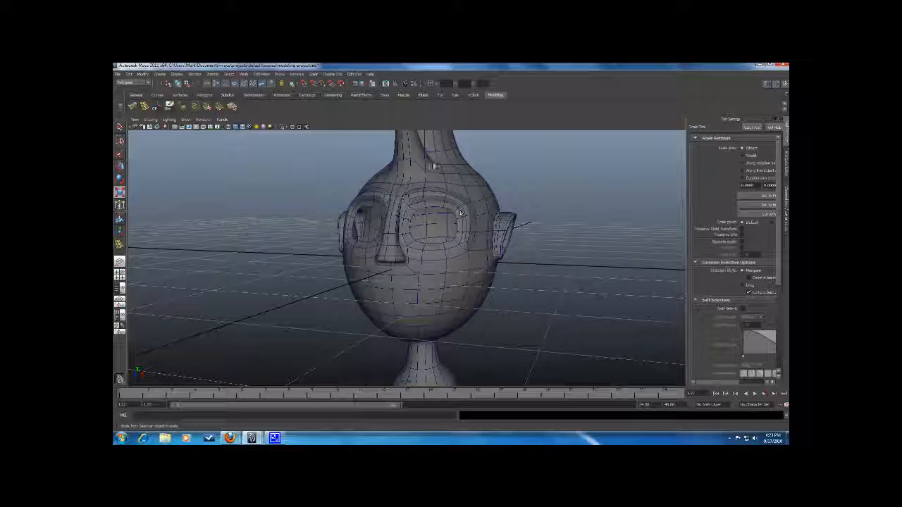
alt+drag(477, 185, 475, 287)
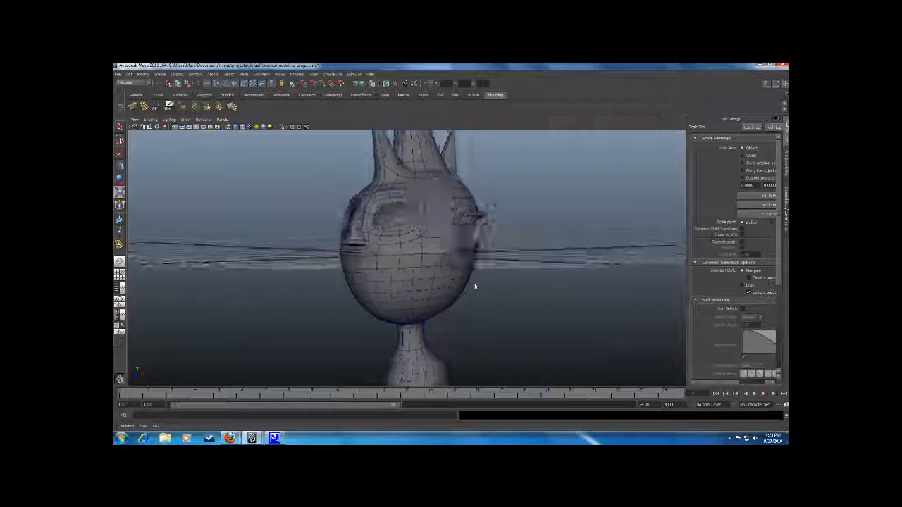
alt+right_drag(475, 286, 463, 286)
alt+drag(463, 287, 478, 249)
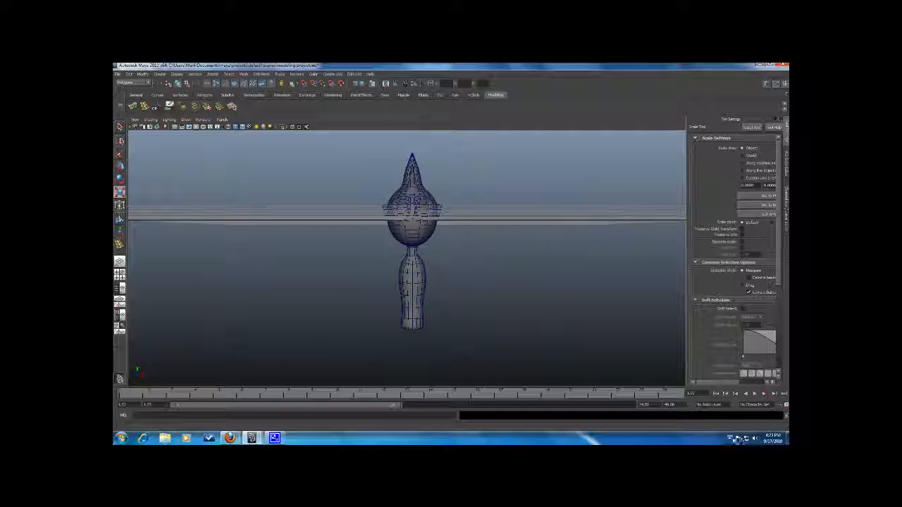
click(732, 438)
click(741, 399)
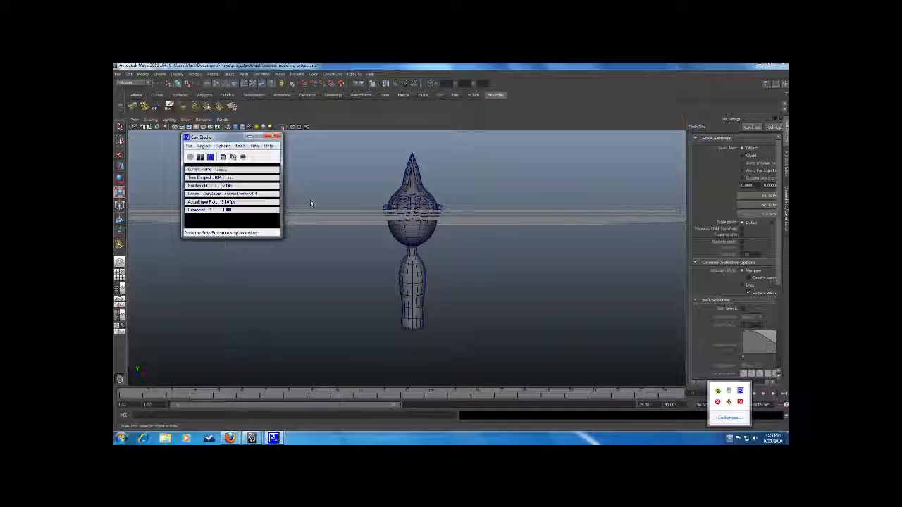